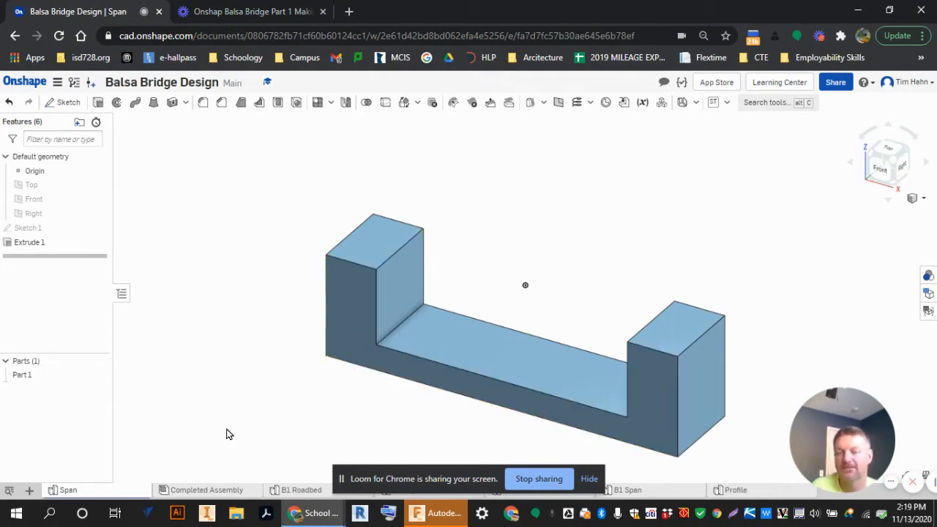
# - Create a new assembly in the document and rename it Bridge
pyautogui.click(29, 490)
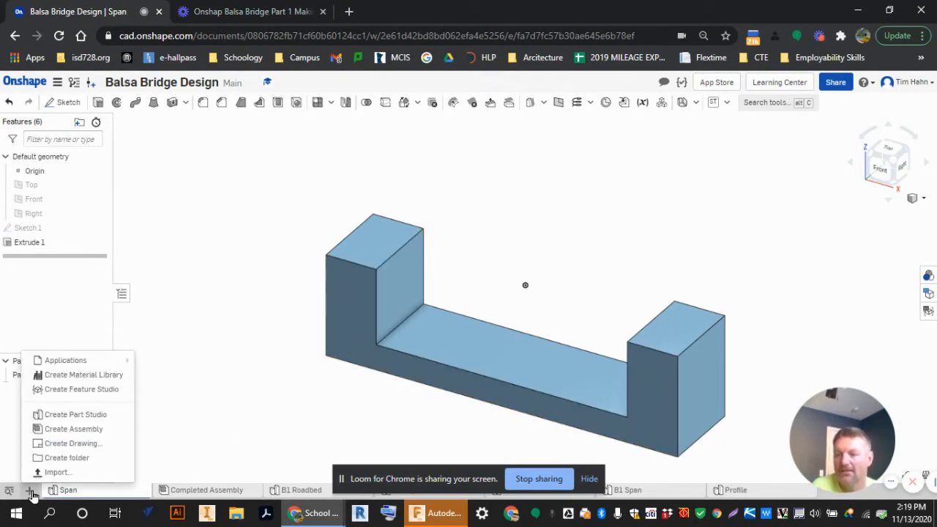
pyautogui.click(55, 430)
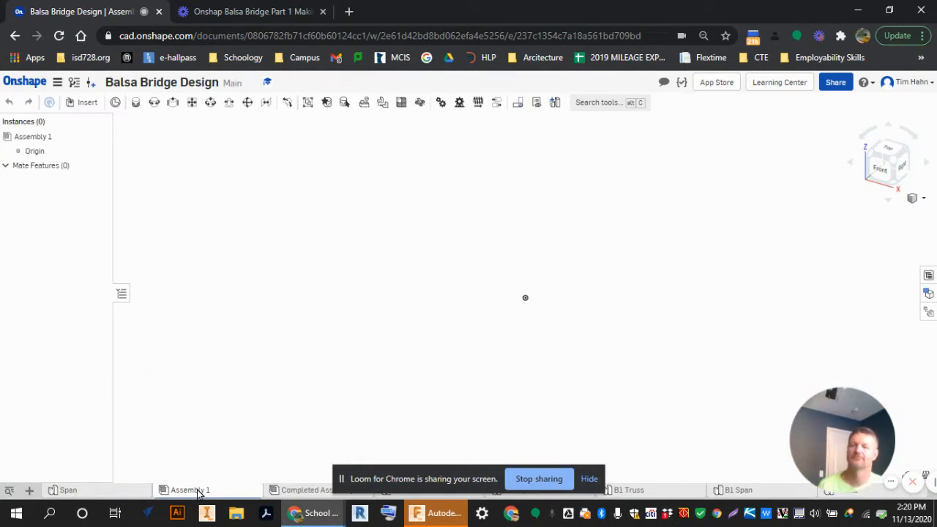
pyautogui.rightClick(195, 495)
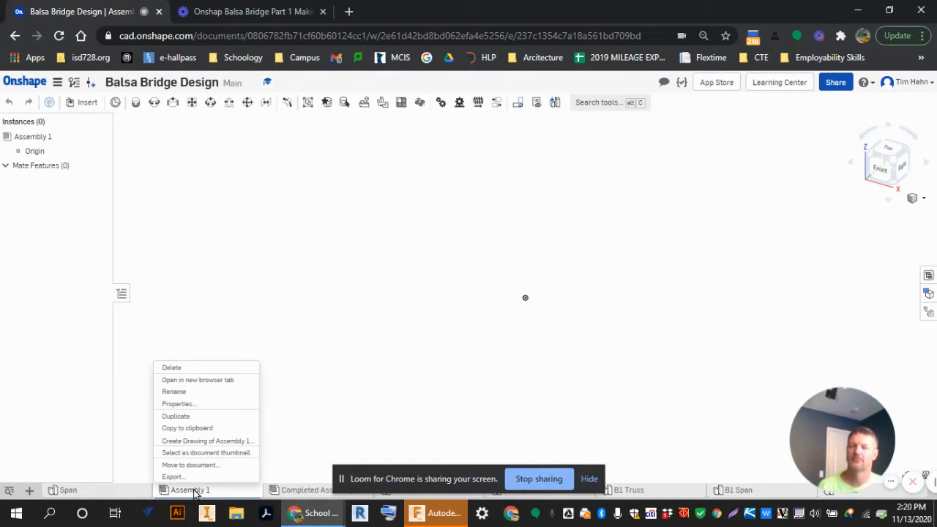
pyautogui.click(199, 393)
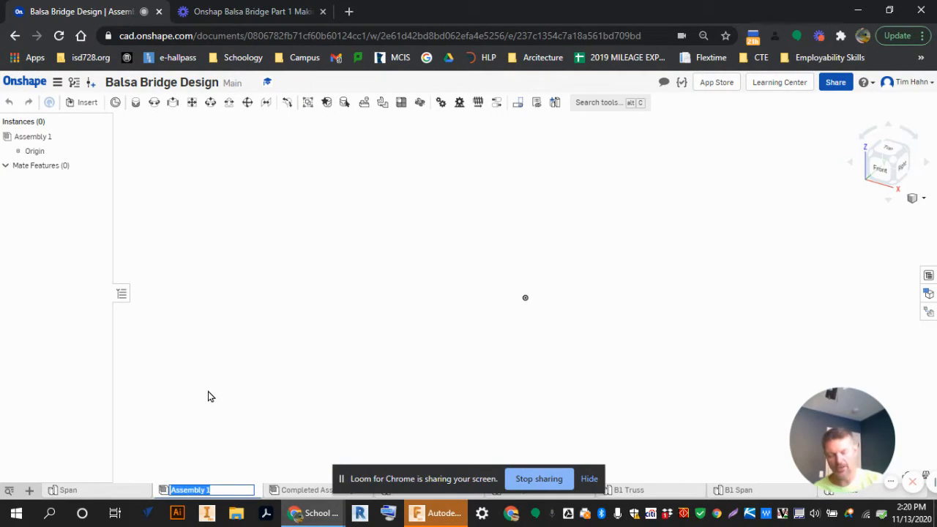
pyautogui.write('Bridge')
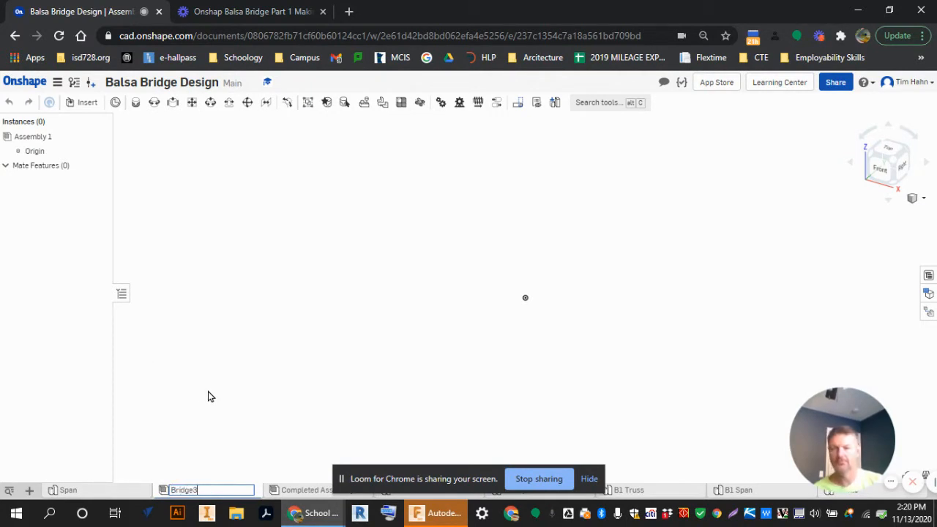
pyautogui.press('Return')
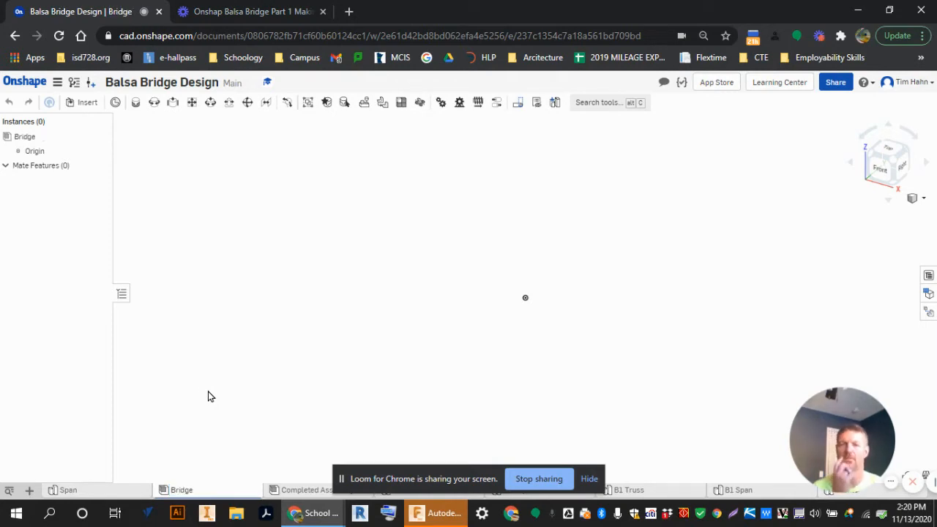
# - Insert the part from the Span part studio into the Bridge assembly
pyautogui.click(71, 106)
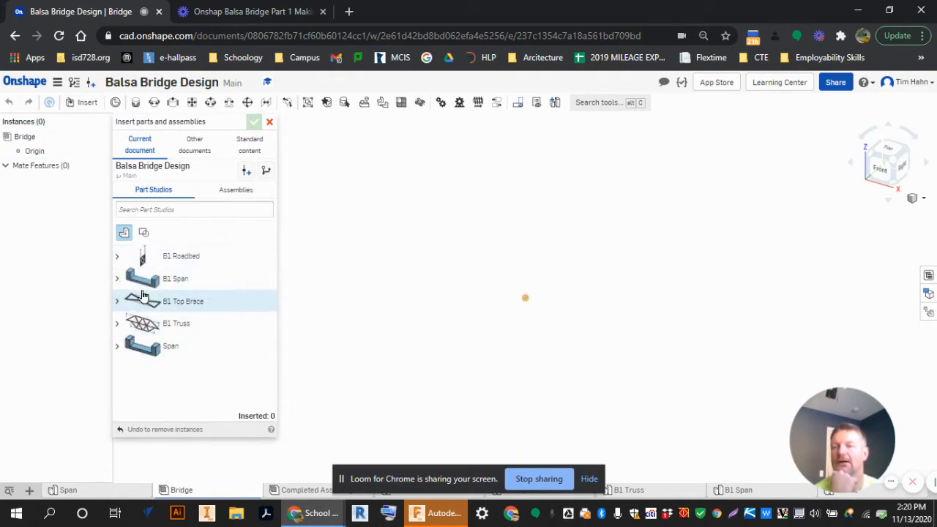
pyautogui.click(142, 354)
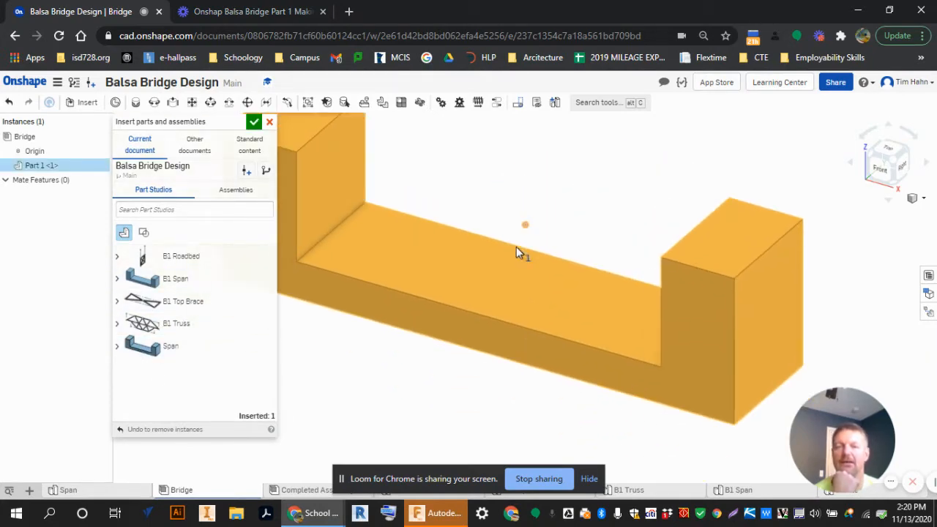
pyautogui.click(494, 247)
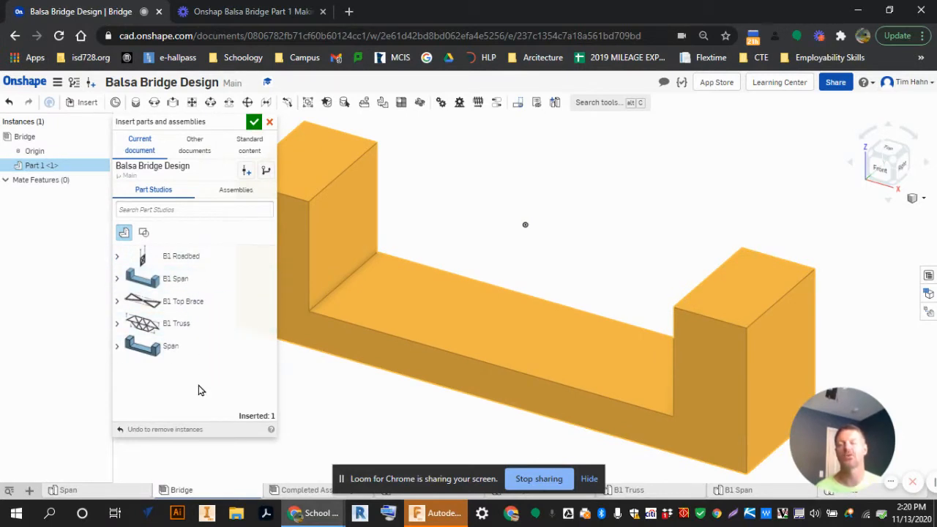
pyautogui.click(253, 125)
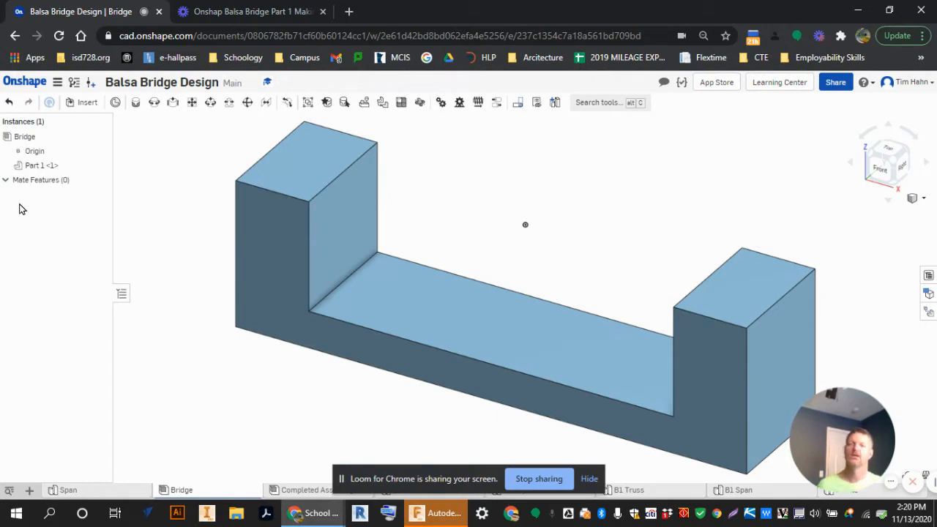
# - Fix the inserted span part in place in the assembly
pyautogui.click(319, 239)
pyautogui.rightClick(319, 239)
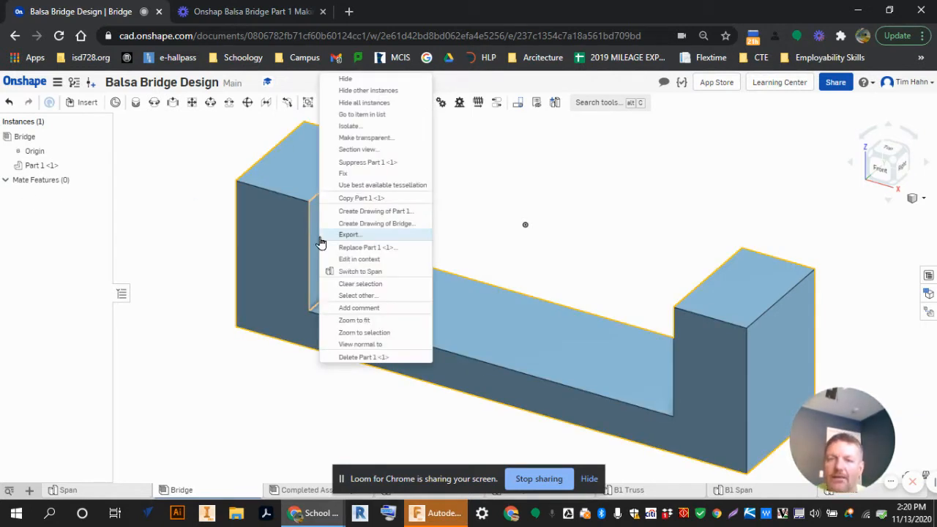
pyautogui.click(256, 225)
pyautogui.rightClick(256, 224)
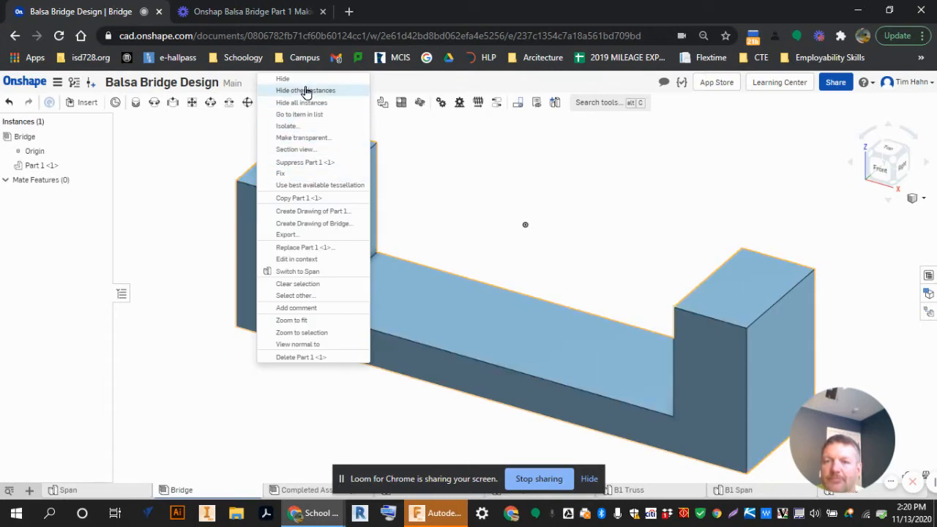
pyautogui.click(306, 178)
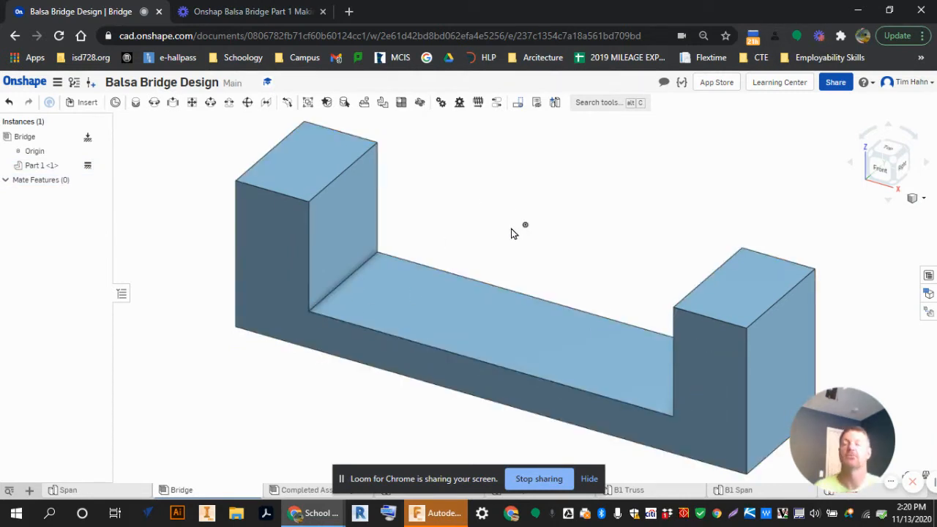
# - Create a new part studio in context of the Bridge assembly, using the assembly origin as its origin
pyautogui.moveTo(121, 497)
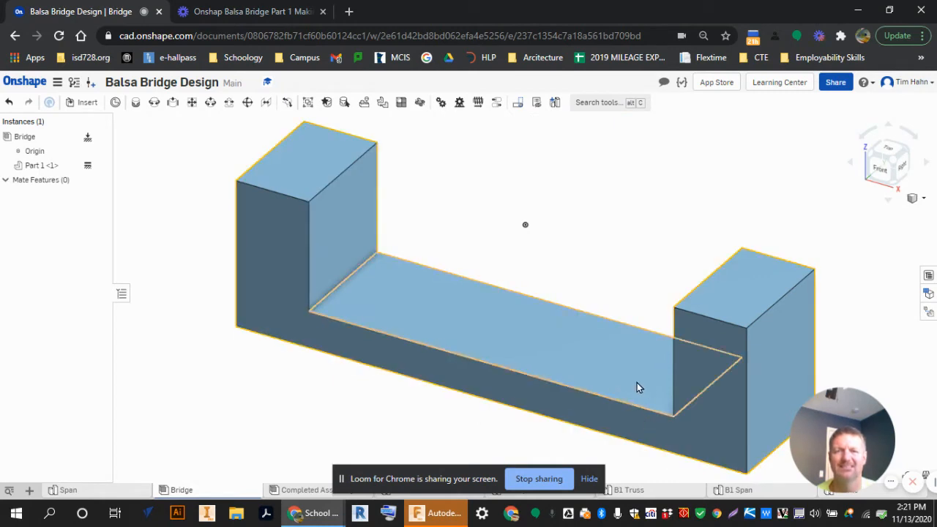
pyautogui.click(556, 104)
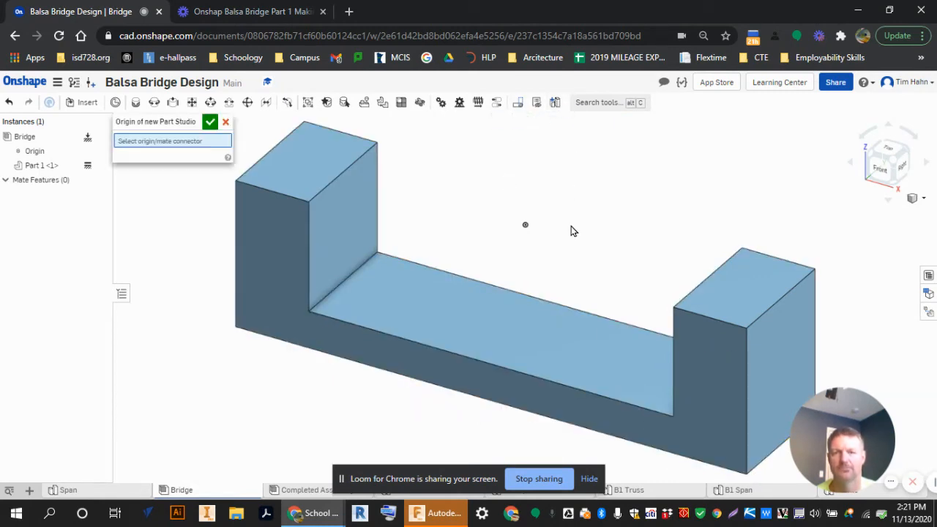
pyautogui.click(524, 225)
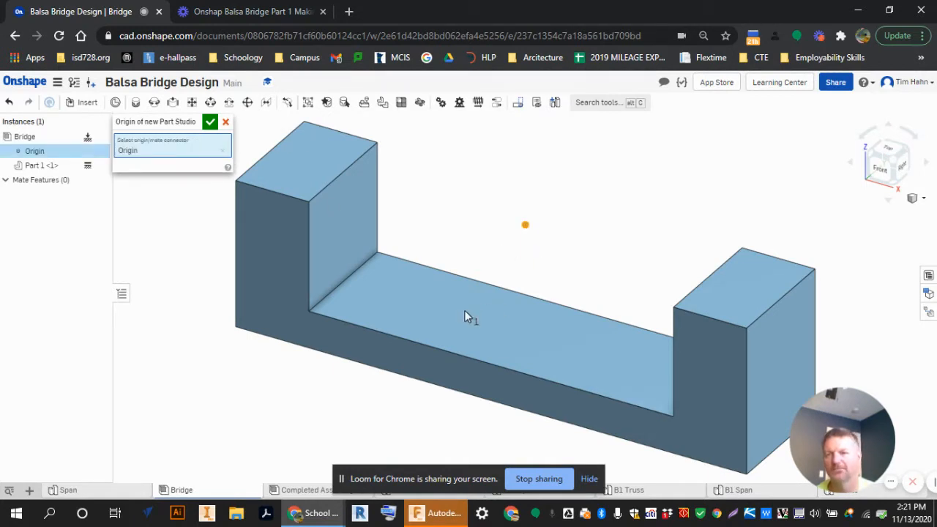
pyautogui.click(210, 124)
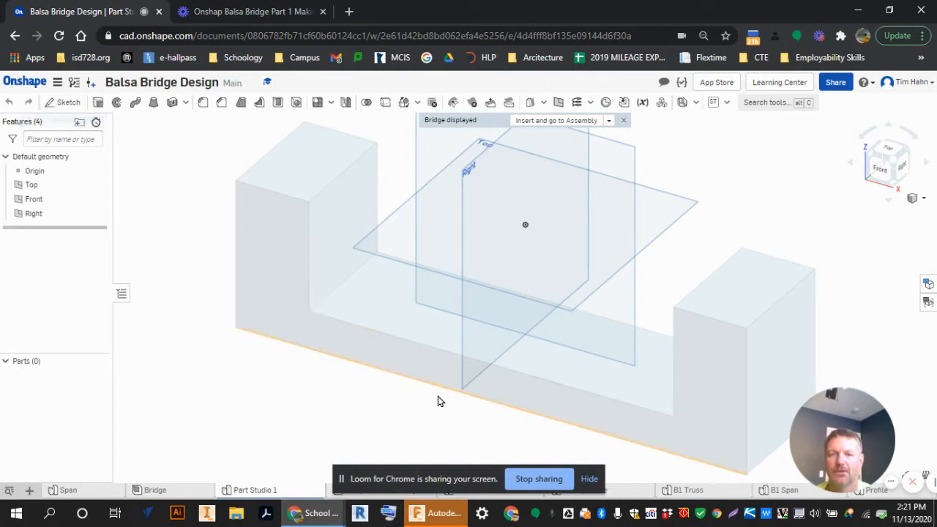
# - Create a construction plane offset 1 in from the Front plane
pyautogui.scroll(2, 448, 386)
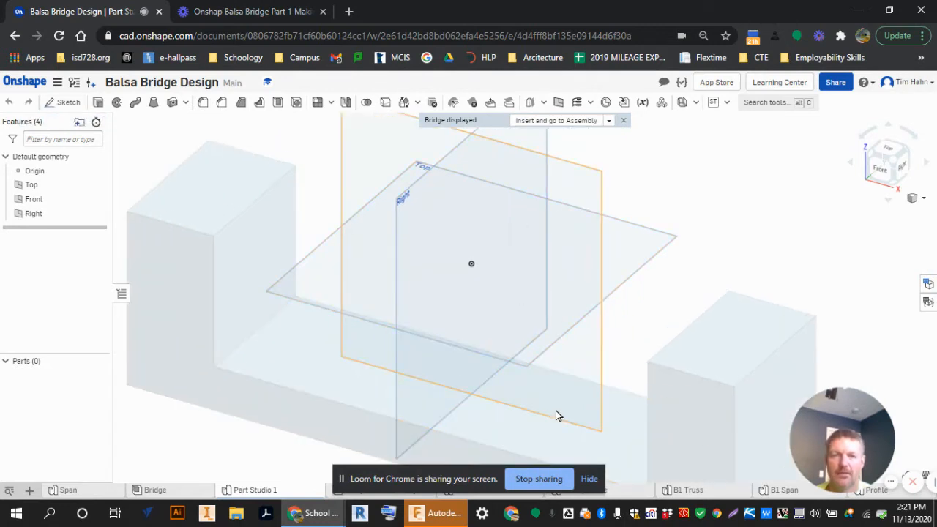
pyautogui.click(558, 109)
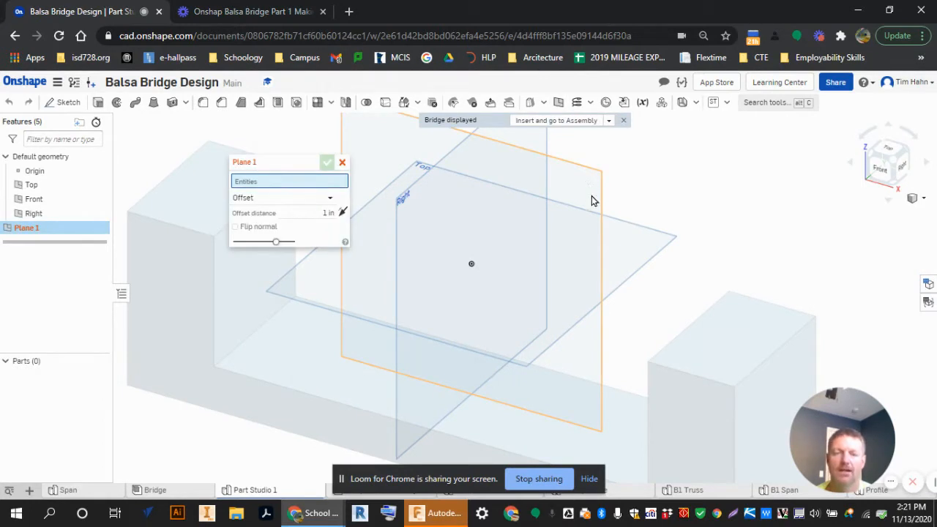
pyautogui.click(602, 339)
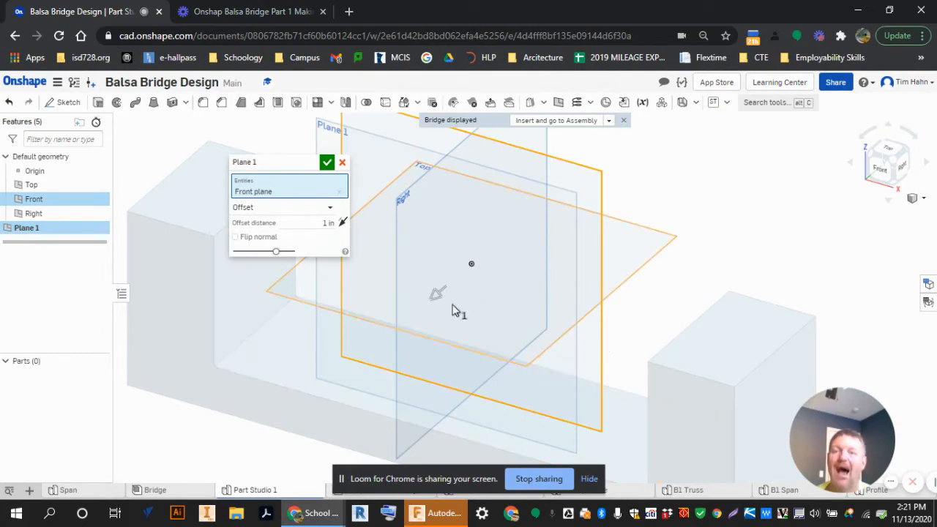
pyautogui.click(323, 223)
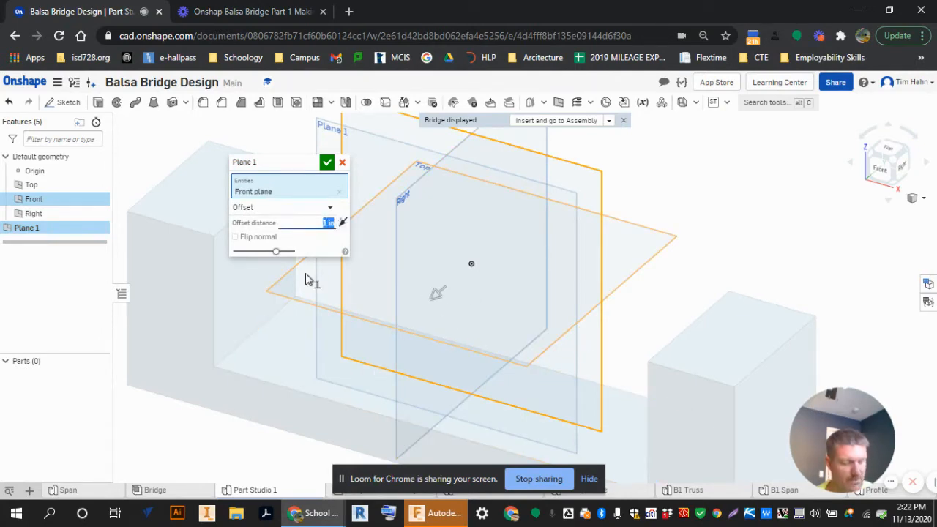
pyautogui.write('1')
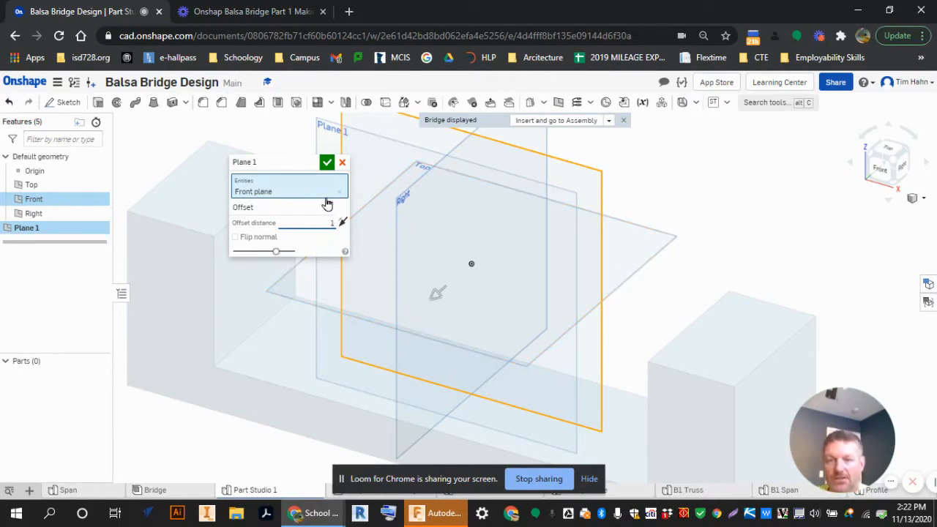
pyautogui.click(327, 164)
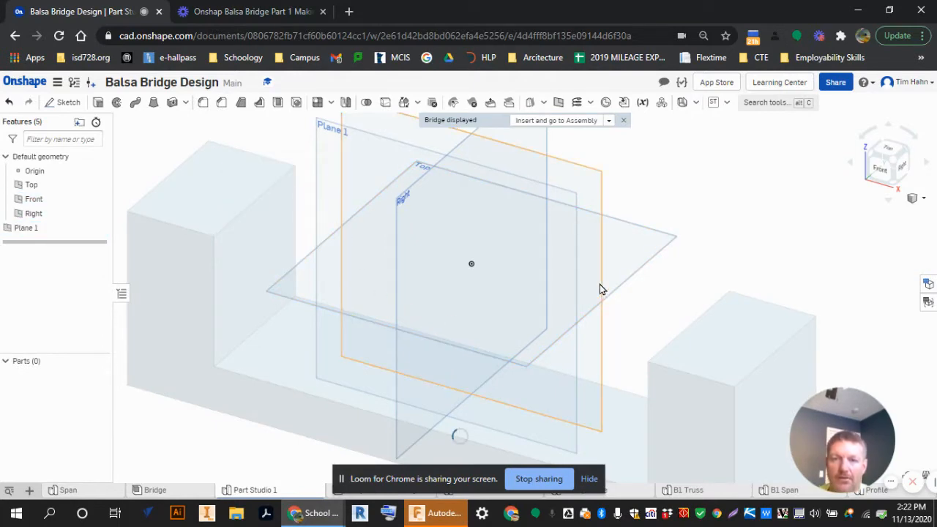
# - Hide the default Top, Front and Right planes, keeping only the new offset plane shown
pyautogui.moveTo(616, 308); pyautogui.dragTo(575, 313, button='right')
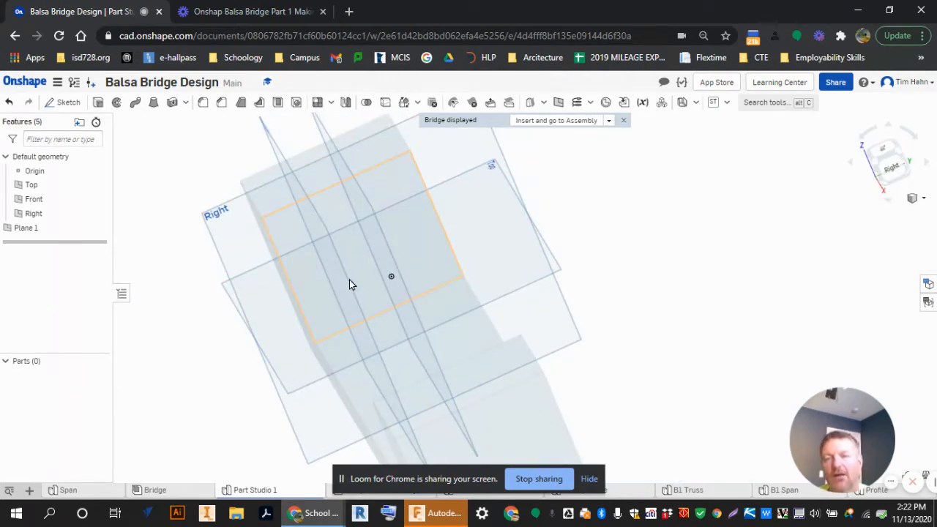
pyautogui.moveTo(611, 339); pyautogui.dragTo(680, 322, button='right')
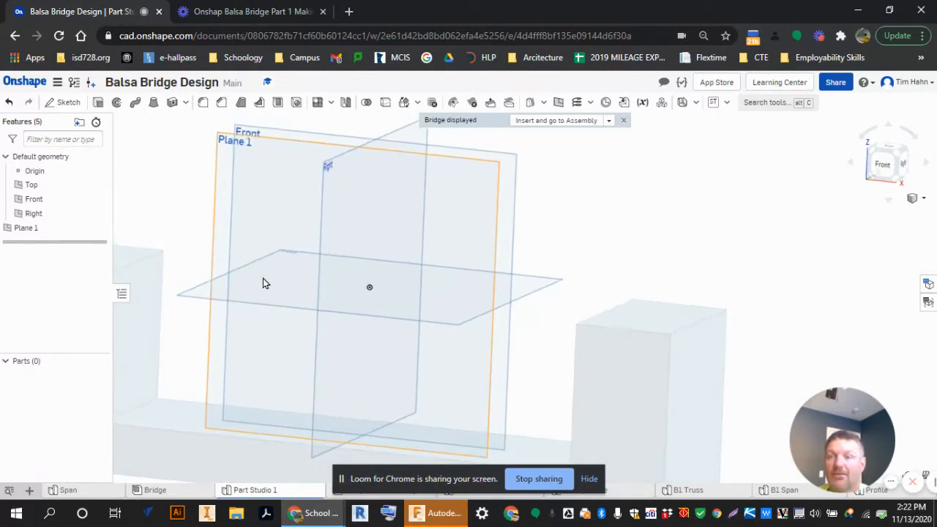
pyautogui.moveTo(459, 260); pyautogui.dragTo(440, 276, button='right')
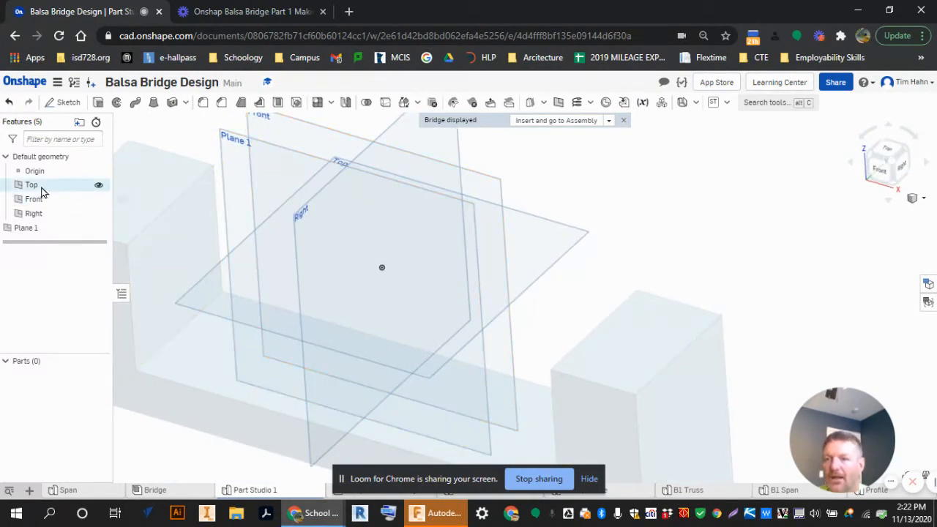
pyautogui.click(99, 187)
pyautogui.click(98, 199)
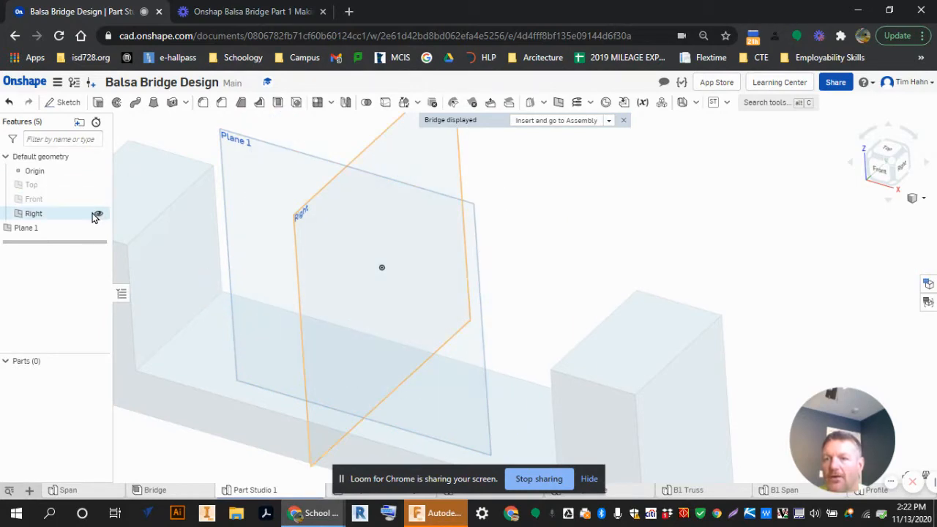
pyautogui.click(98, 215)
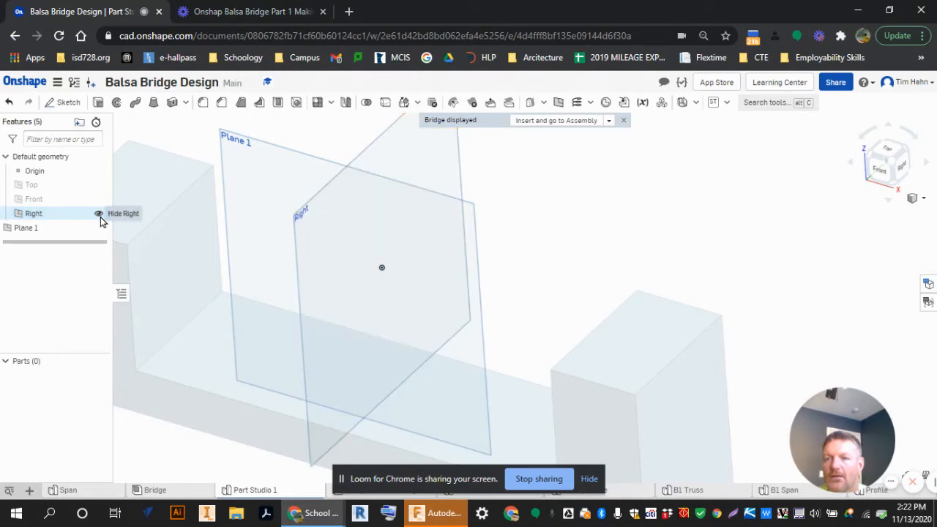
# - Start a new sketch on Plane 1 and orient the view normal to the sketch plane
pyautogui.scroll(-3, 619, 300)
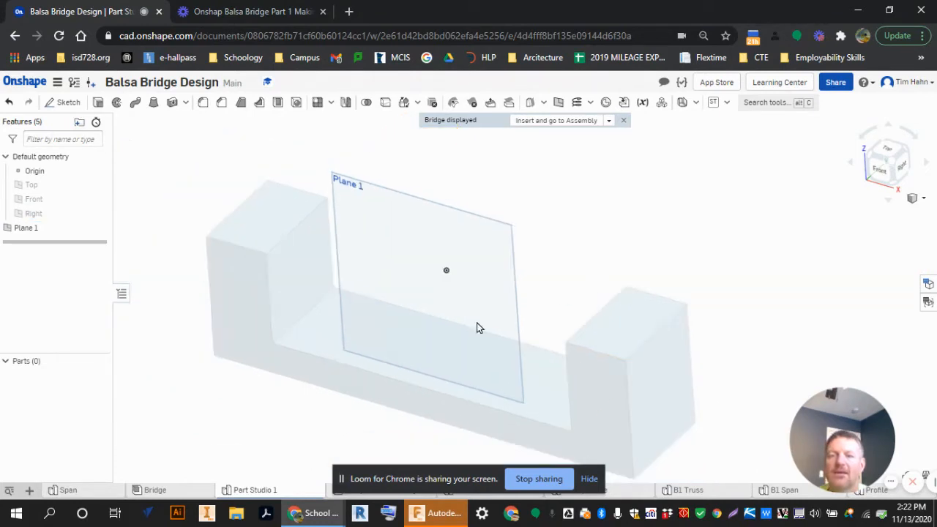
pyautogui.scroll(2, 416, 255)
pyautogui.scroll(2, 416, 255)
pyautogui.click(50, 103)
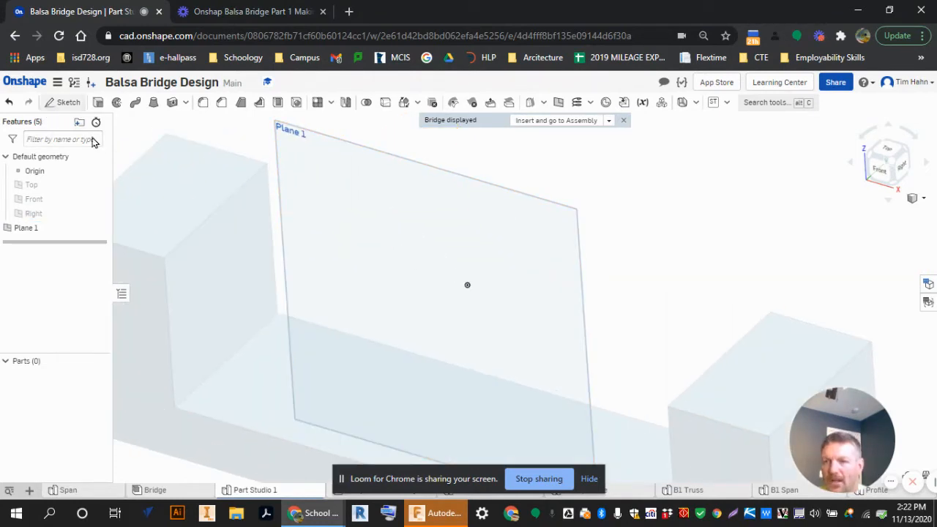
pyautogui.click(402, 212)
pyautogui.rightClick(662, 236)
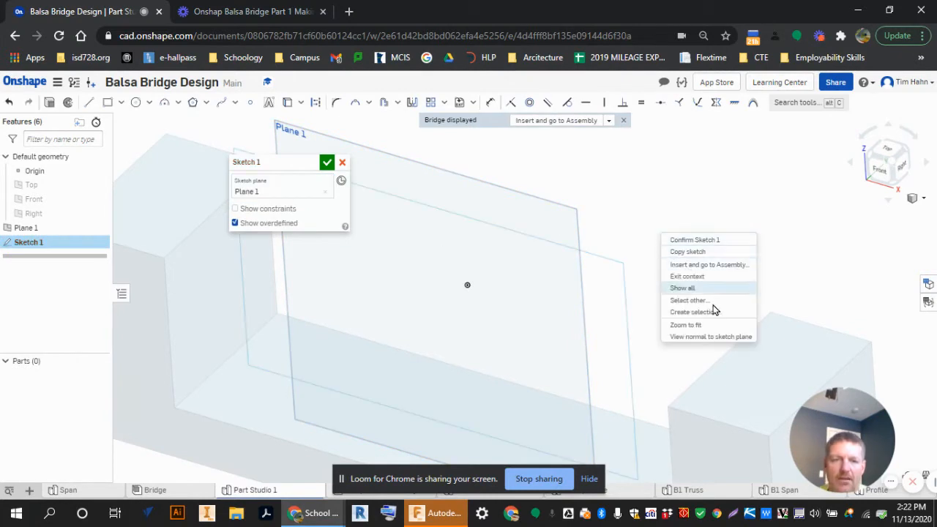
pyautogui.click(722, 338)
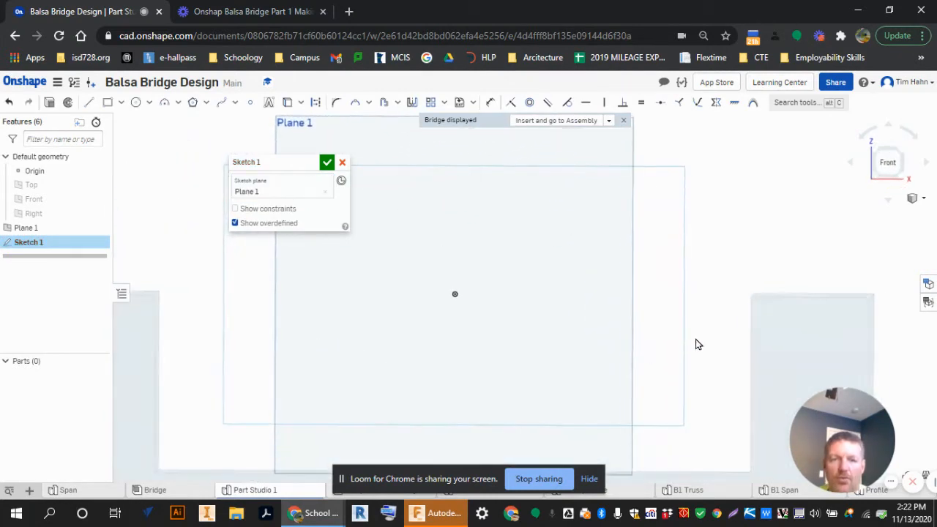
pyautogui.scroll(1, 628, 292)
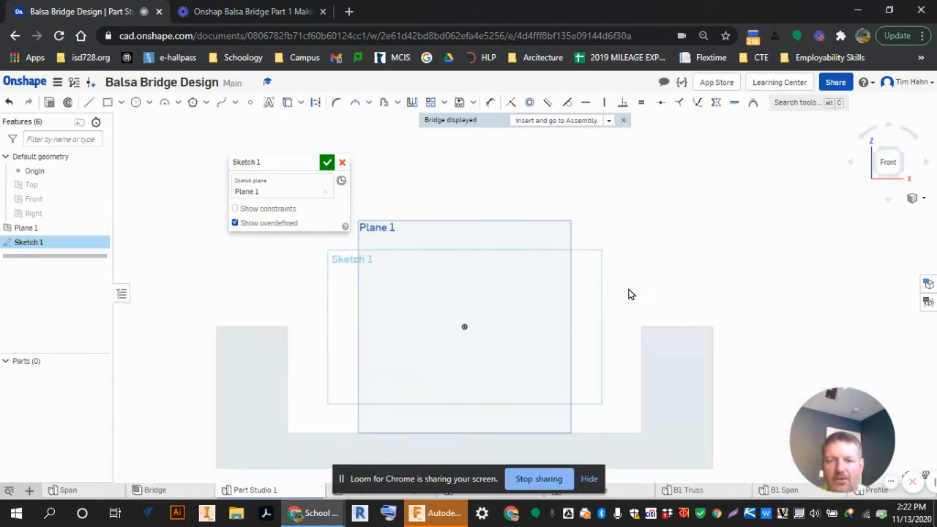
# - Sketch a horizontal line about 13 in long through the origin, resting across both span supports, and finish the sketch
pyautogui.click(88, 103)
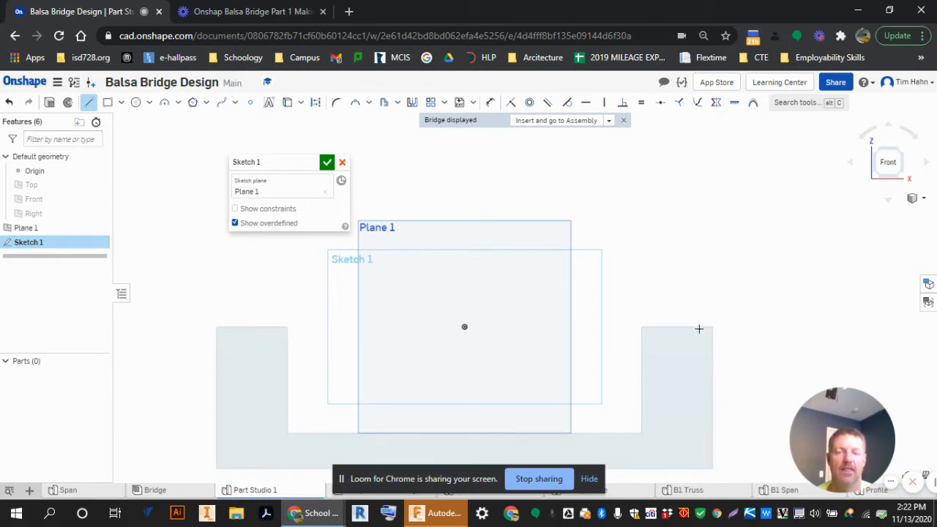
pyautogui.click(232, 326)
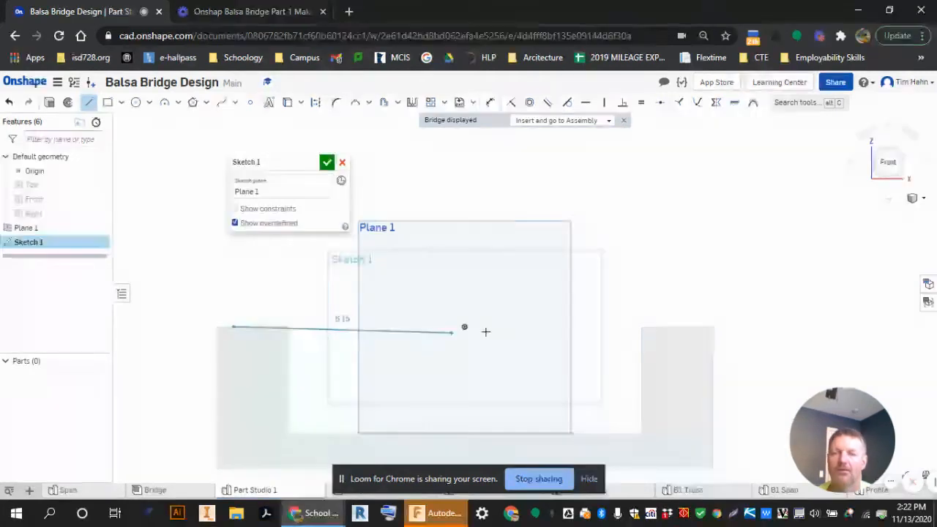
pyautogui.click(695, 326)
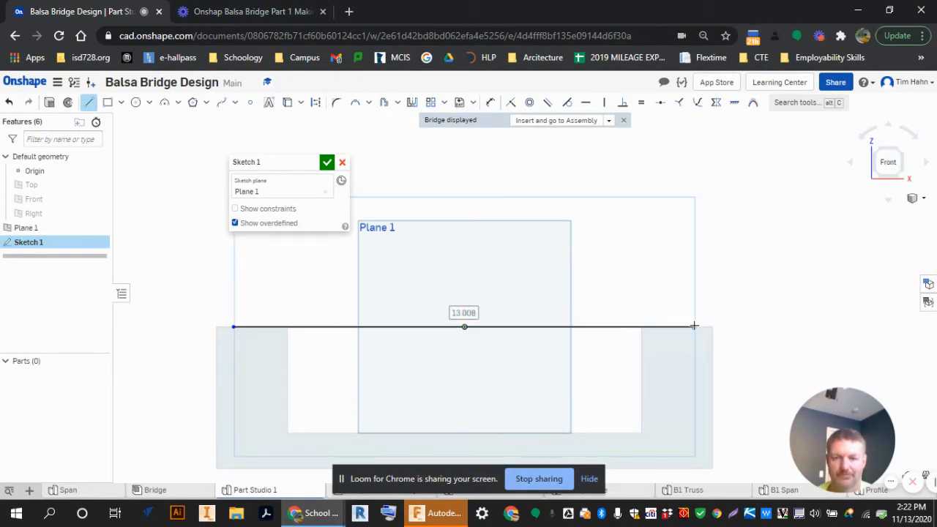
pyautogui.click(317, 162)
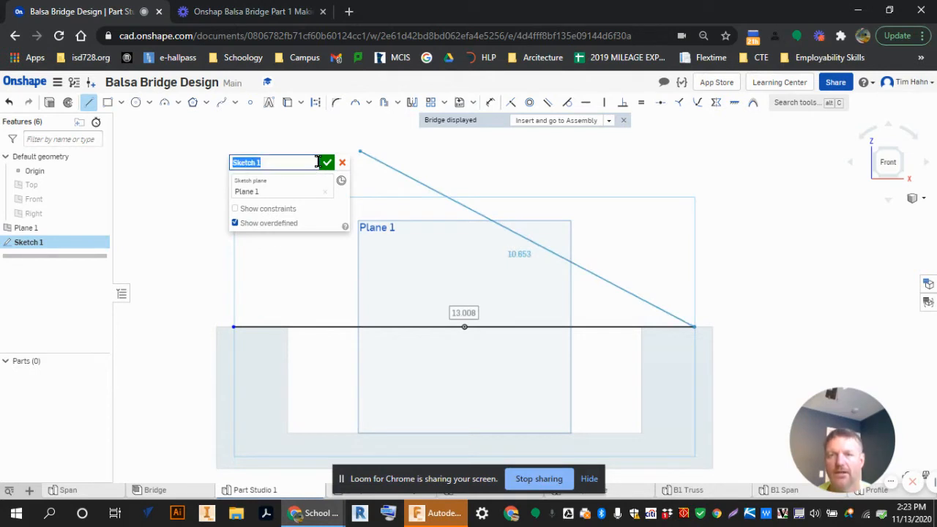
pyautogui.click(327, 162)
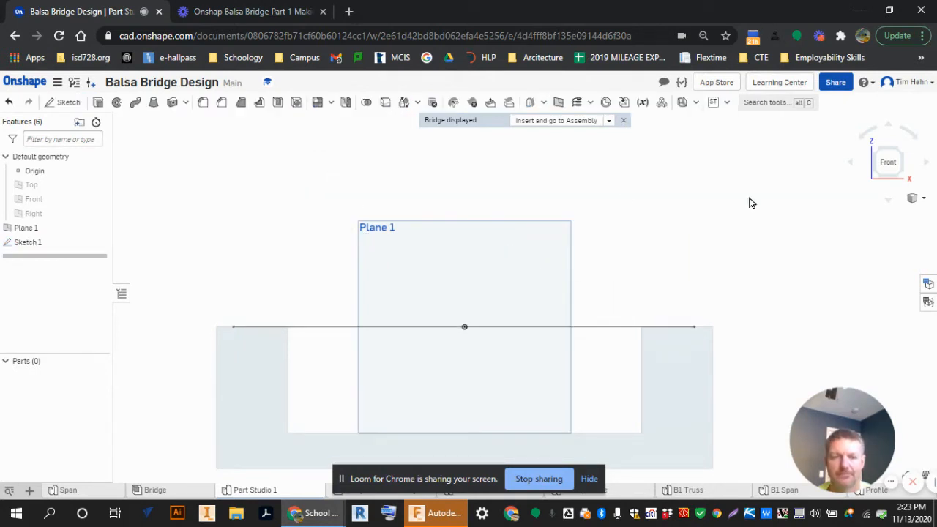
# - Reopen Sketch 1 for editing
pyautogui.click(544, 328)
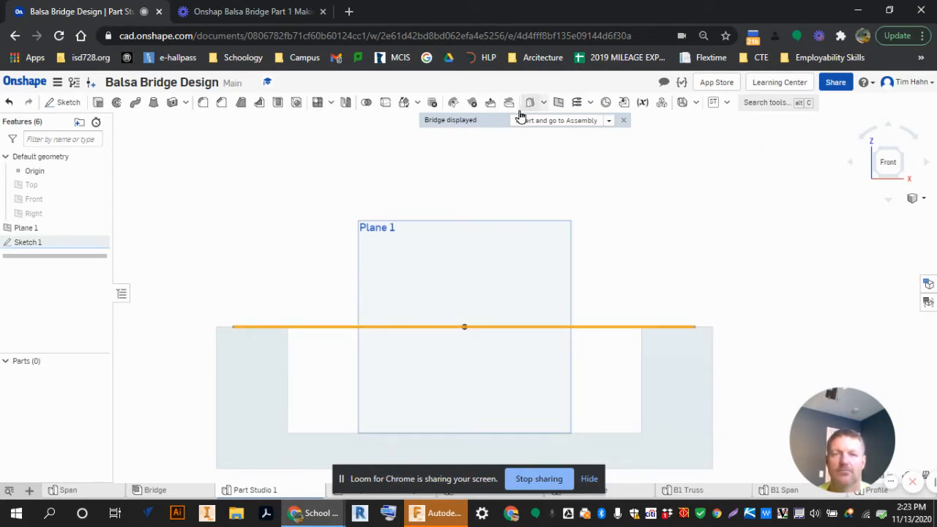
pyautogui.click(327, 183)
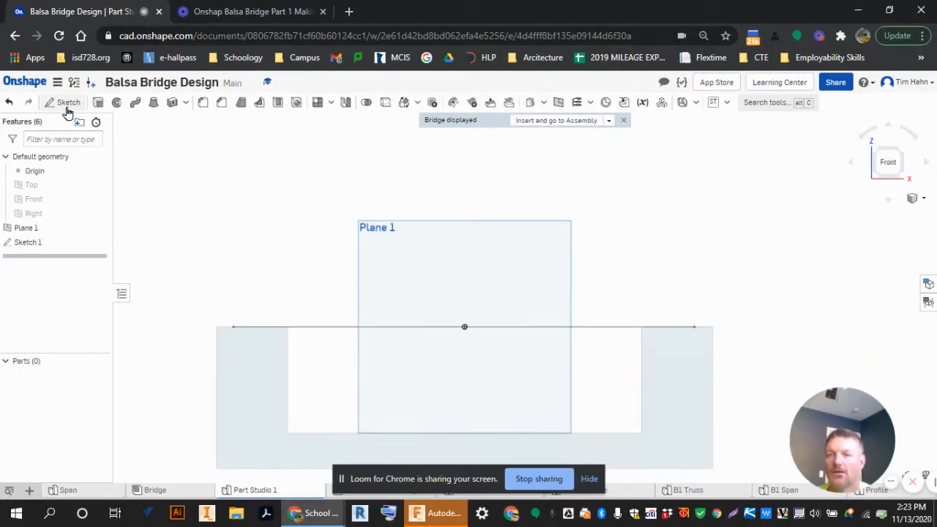
pyautogui.doubleClick(27, 244)
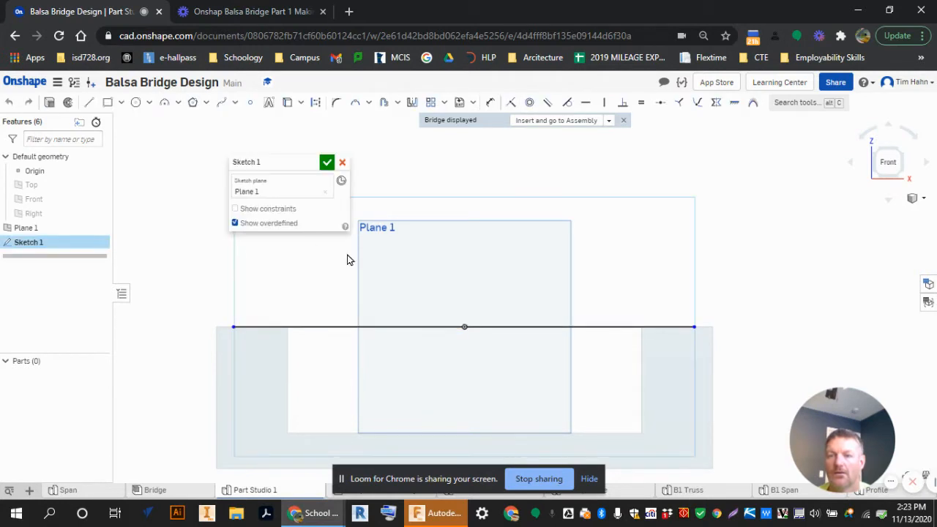
# - Try to dimension the line's right endpoint 0.9 in from the right support's outer corner, and undo the value
pyautogui.click(490, 102)
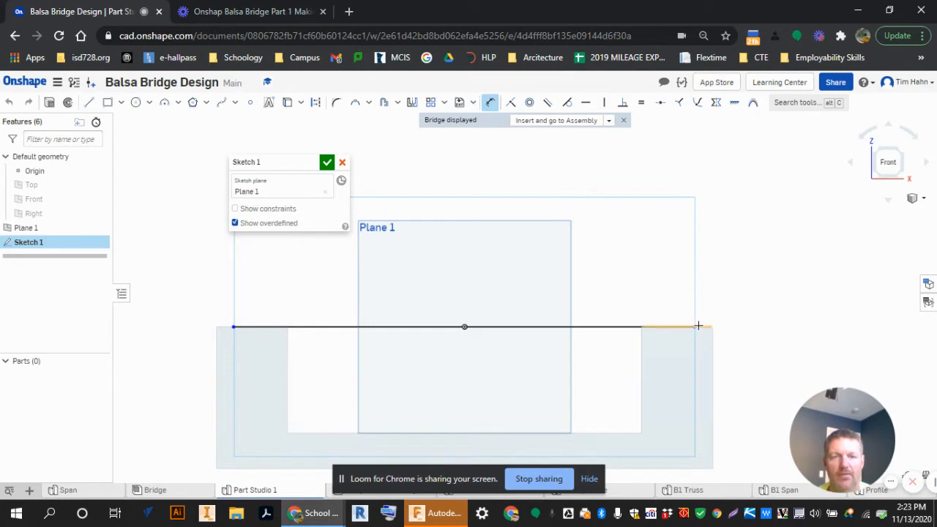
pyautogui.click(714, 326)
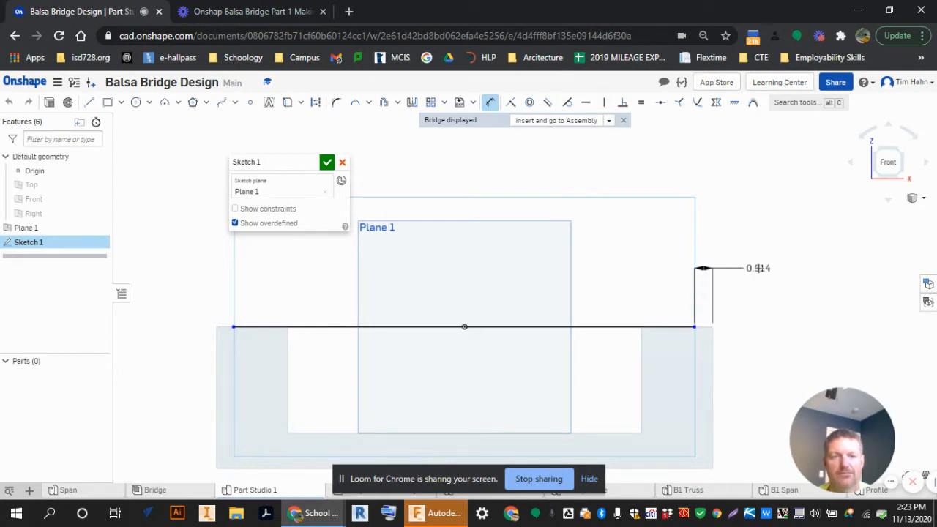
pyautogui.click(740, 269)
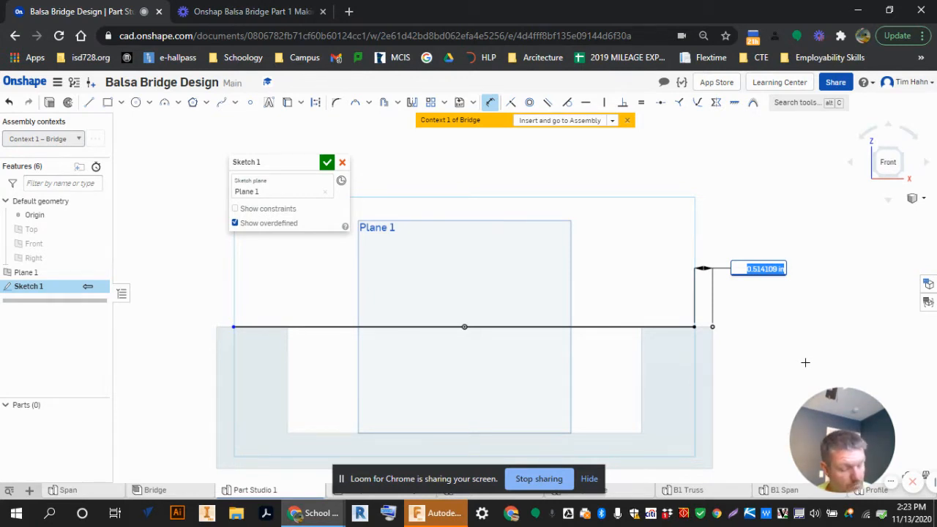
pyautogui.write('1')
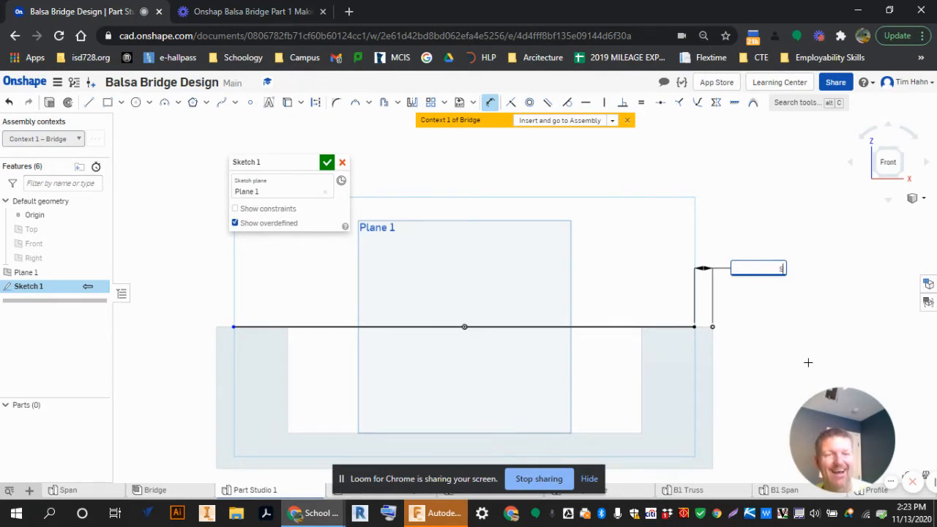
pyautogui.press('Return')
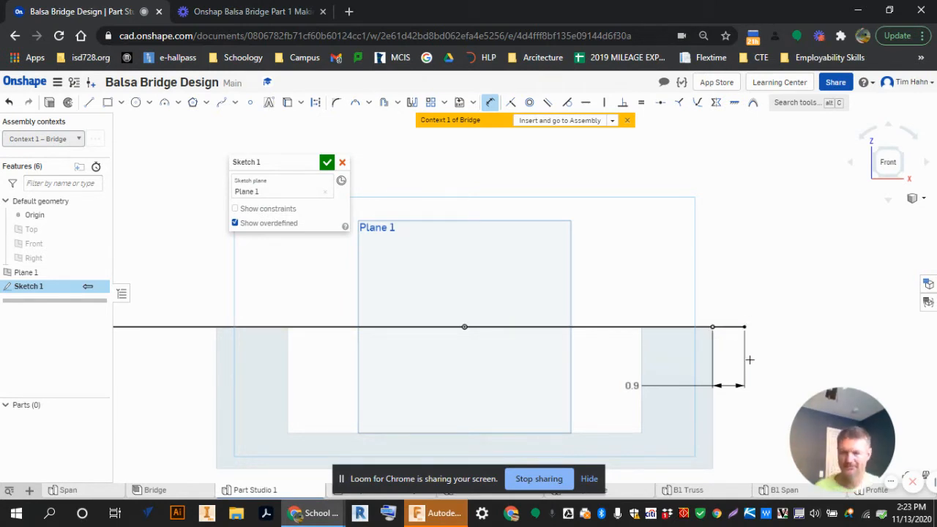
pyautogui.hotkey('ctrl', 'z')
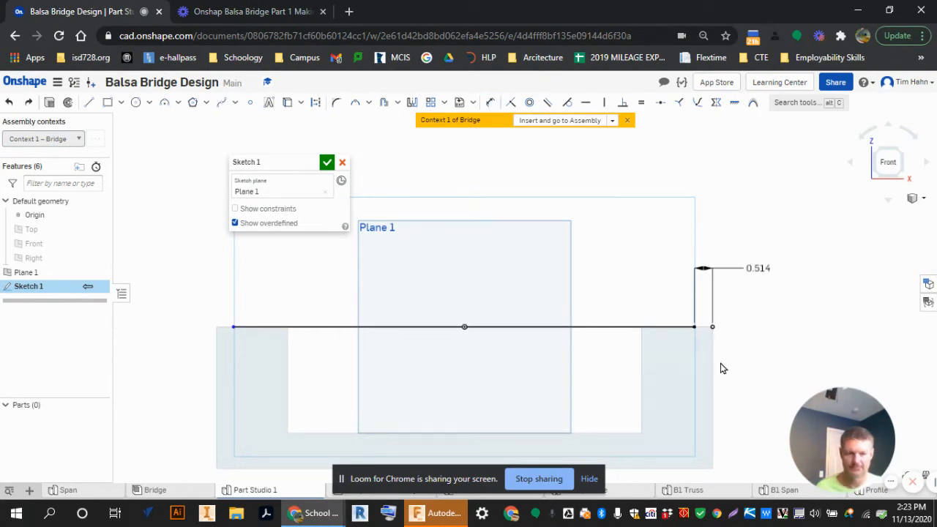
# - Try 0.9 in again for the right endpoint's dimension, and delete that dimension from the sketch
pyautogui.click(759, 269)
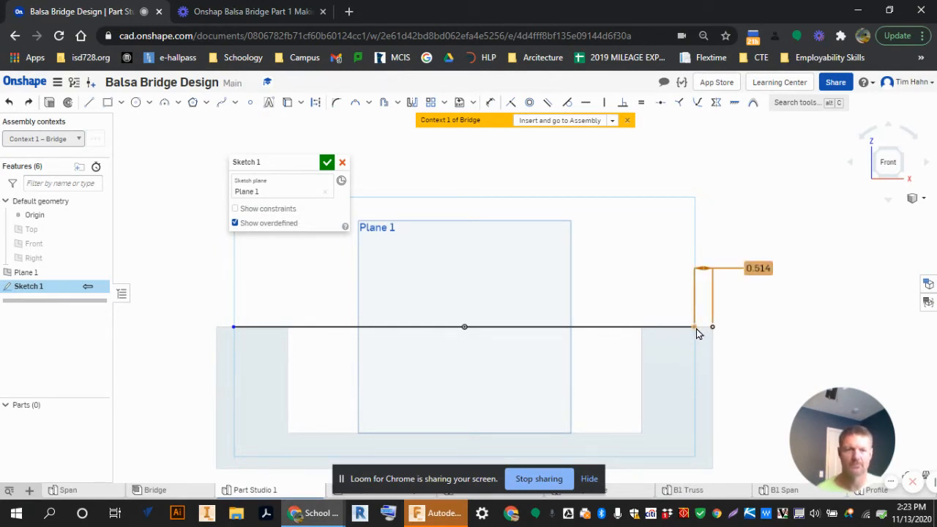
pyautogui.doubleClick(757, 268)
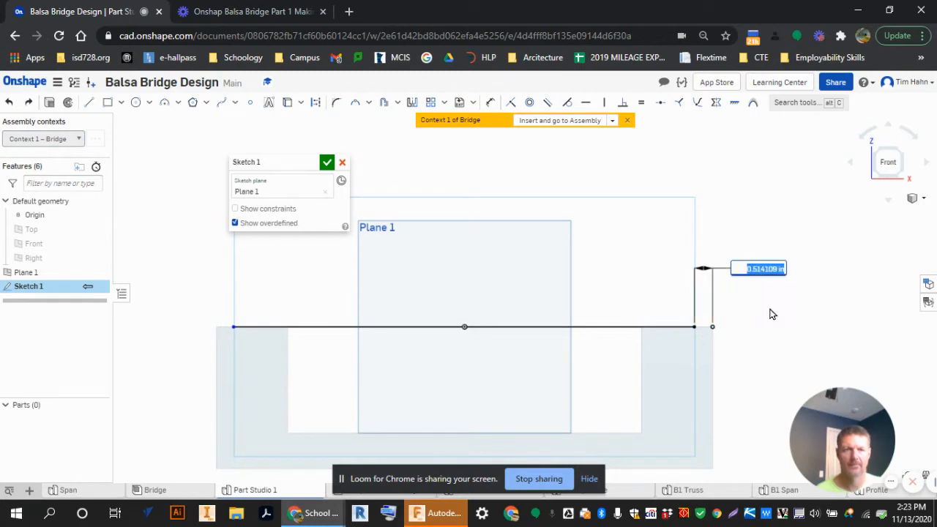
pyautogui.press('BackSpace')
pyautogui.write('0.9')
pyautogui.press('Return')
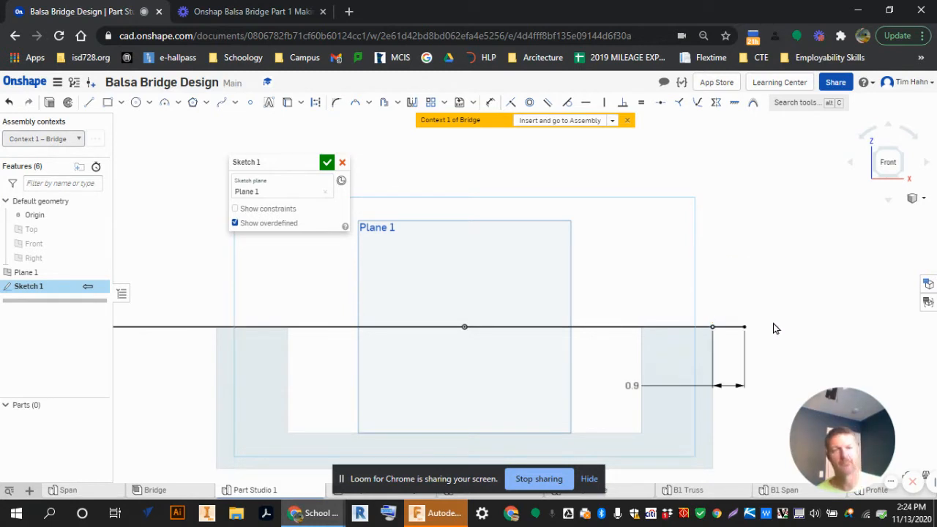
pyautogui.click(720, 387)
pyautogui.press('Delete')
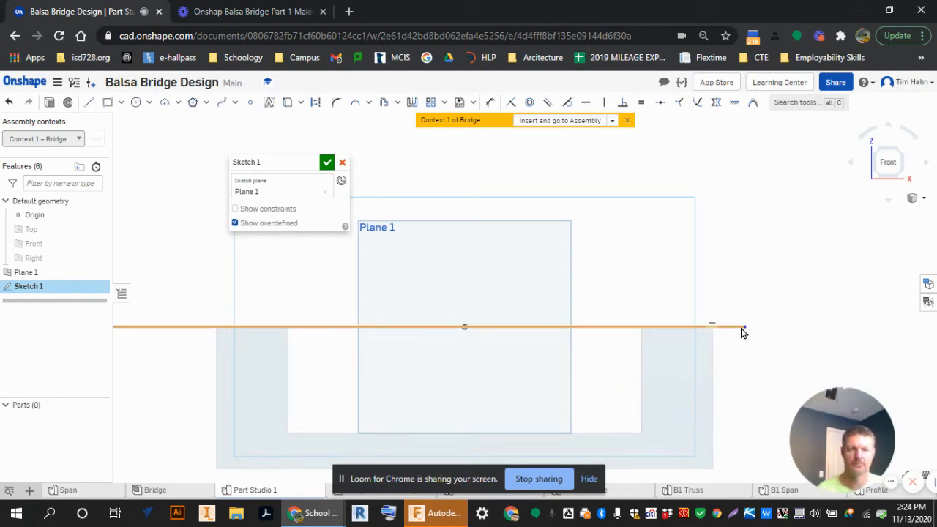
# - Move the line's right endpoint back onto the right support and dimension it 1 in from the support's outer corner
pyautogui.moveTo(746, 328); pyautogui.dragTo(664, 327)
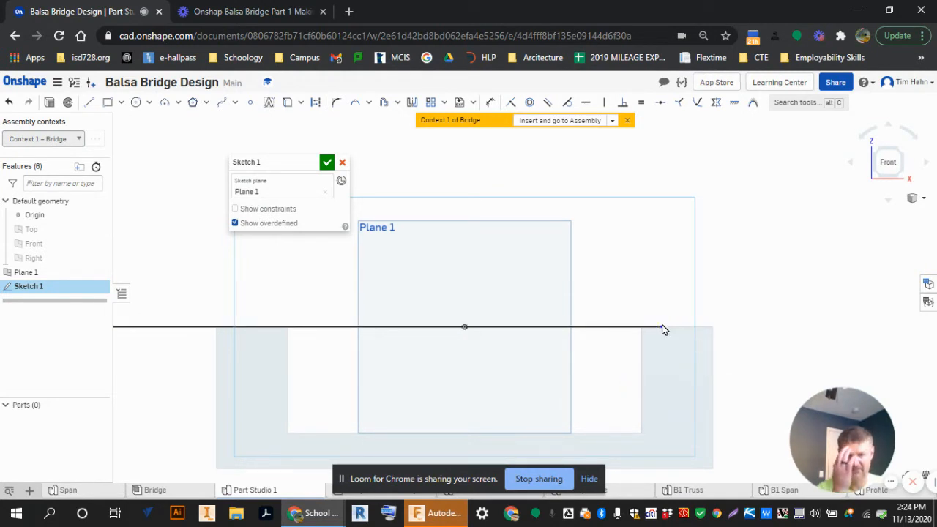
pyautogui.click(490, 102)
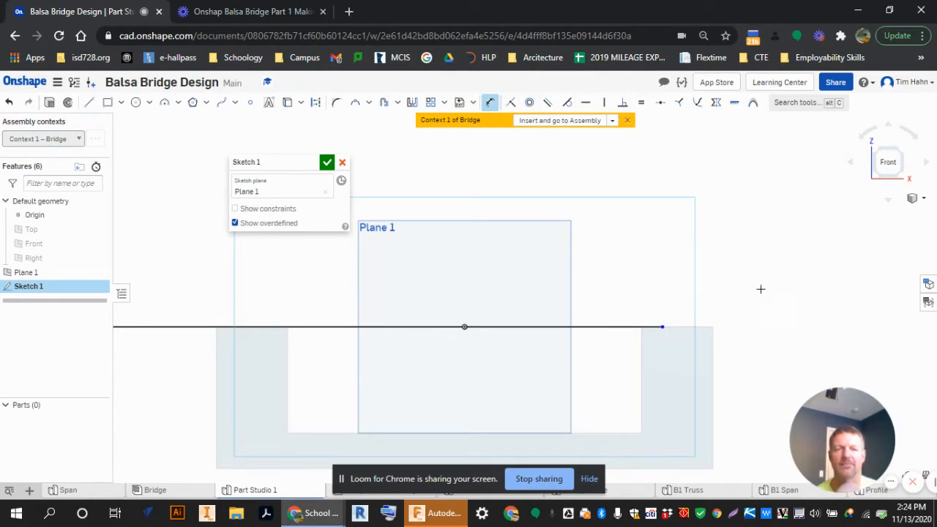
pyautogui.click(711, 327)
pyautogui.click(692, 282)
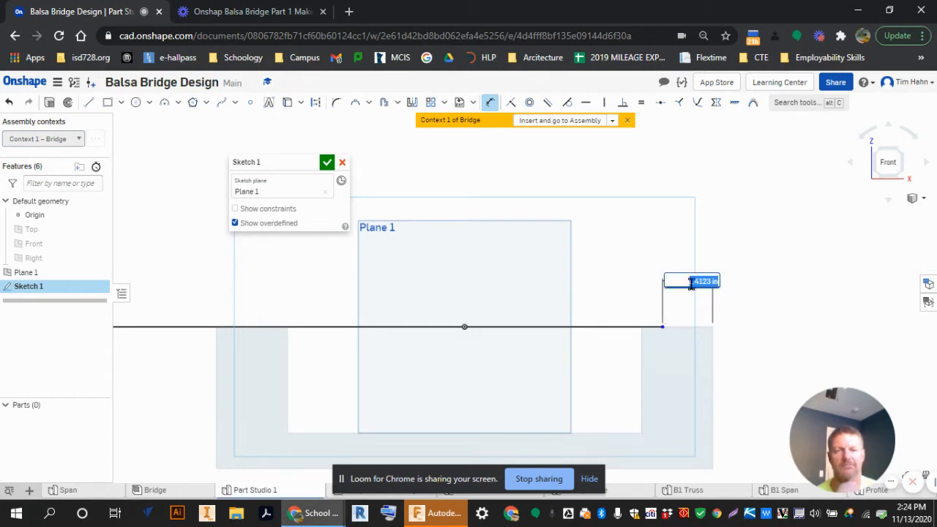
pyautogui.write('1')
pyautogui.press('Return')
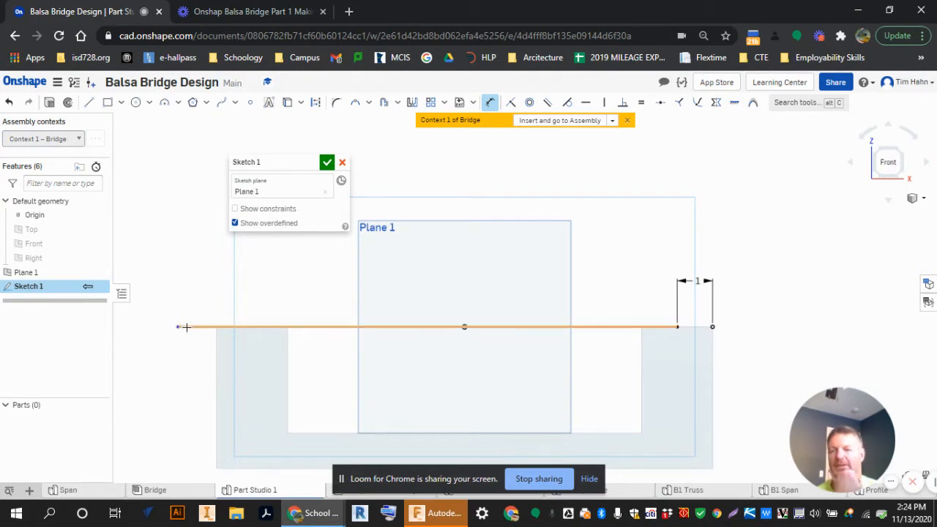
pyautogui.press('Escape')
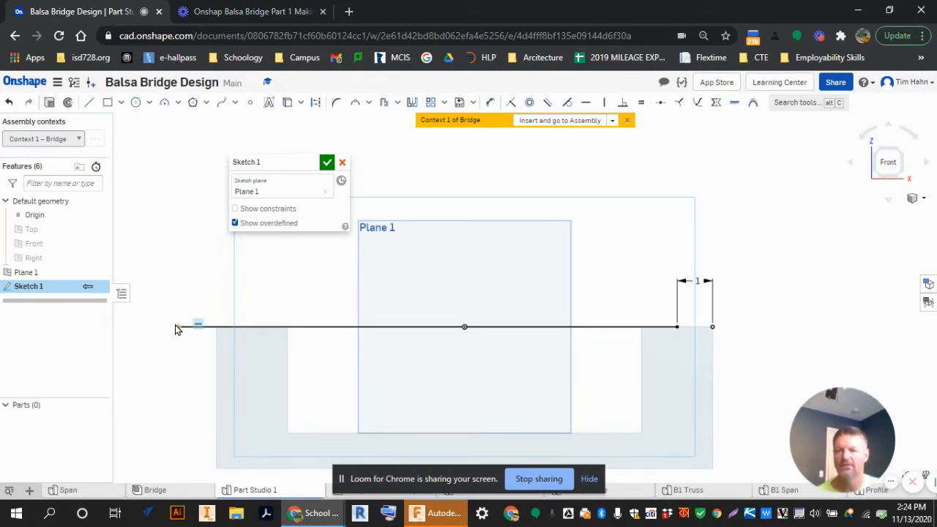
# - Move the line's left endpoint onto the left support and dimension it 1 in from the support's outer corner
pyautogui.moveTo(176, 329); pyautogui.dragTo(265, 329)
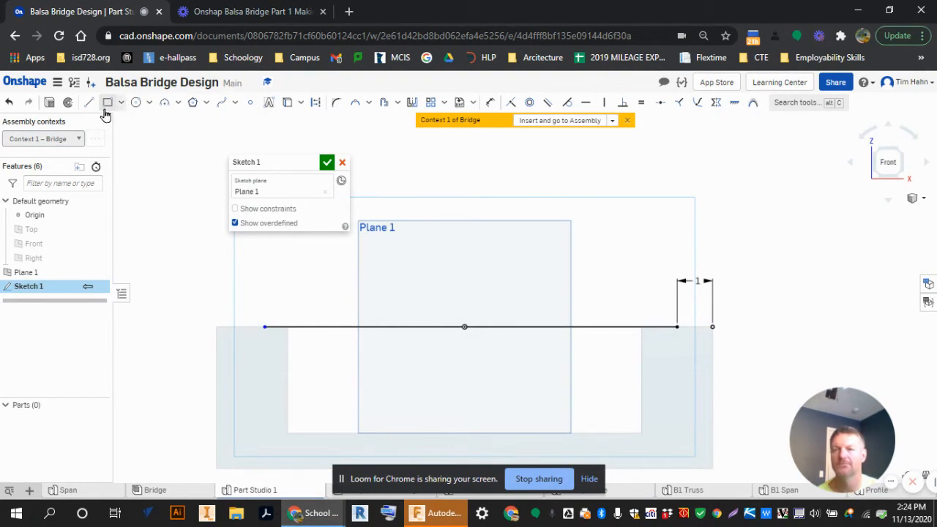
pyautogui.click(488, 106)
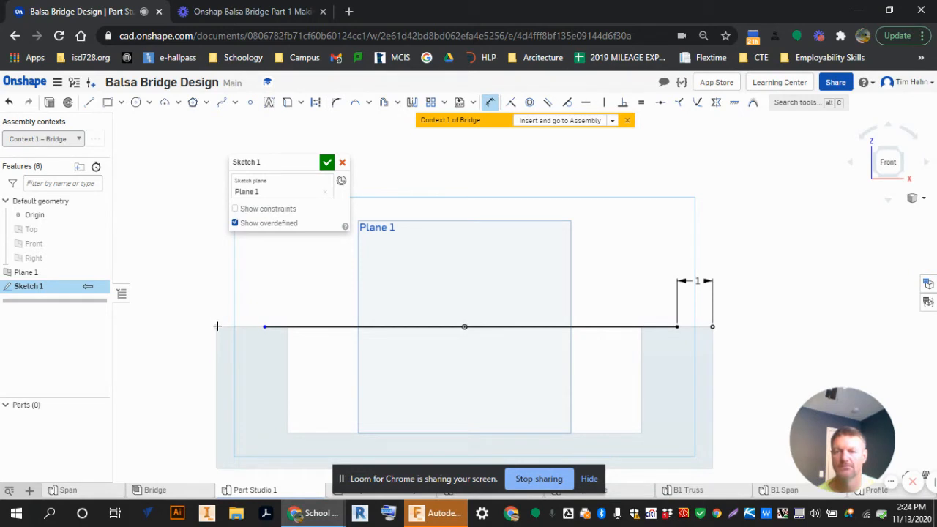
pyautogui.click(266, 328)
pyautogui.click(217, 327)
pyautogui.click(237, 295)
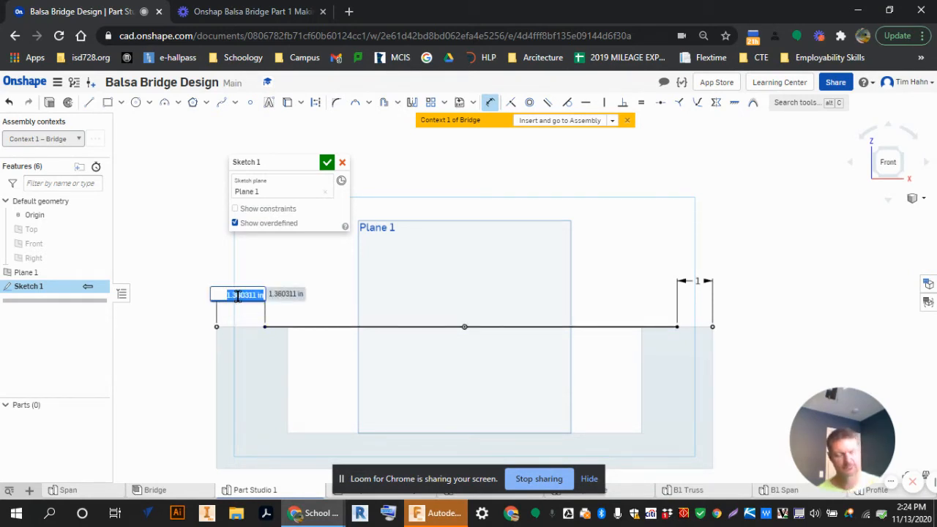
pyautogui.write('1')
pyautogui.press('Return')
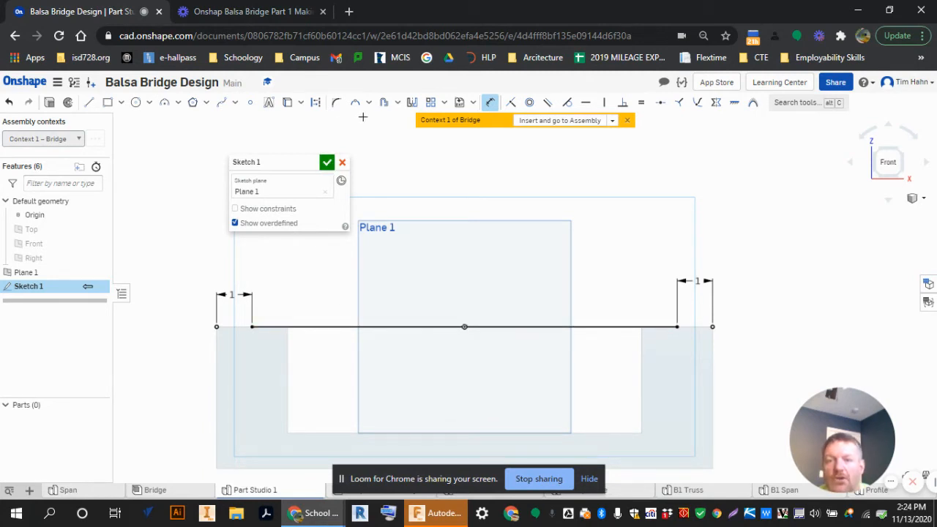
pyautogui.press('Escape')
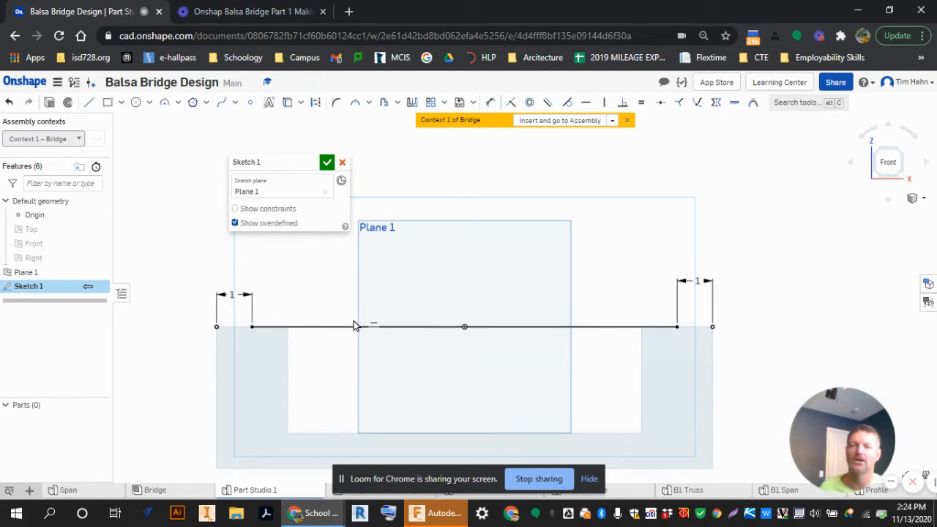
# - Convert the base line to construction and outline a construction trapezoid on it with sloped sides about 3.5 in and a horizontal top about 6.7 in
pyautogui.click(346, 328)
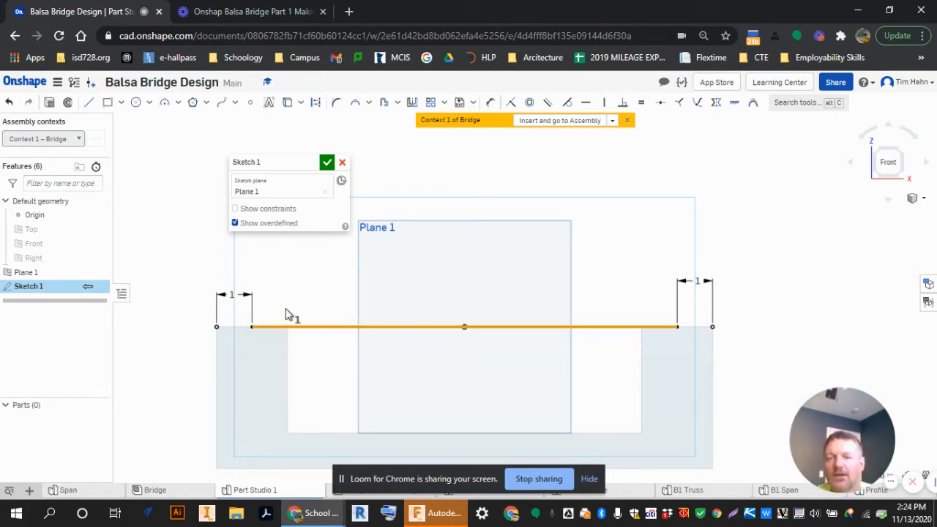
pyautogui.click(316, 106)
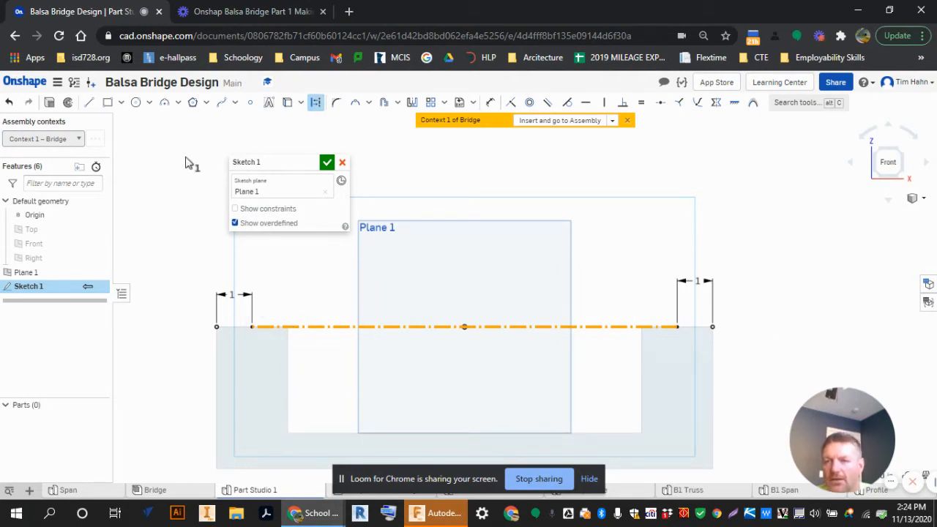
pyautogui.click(89, 105)
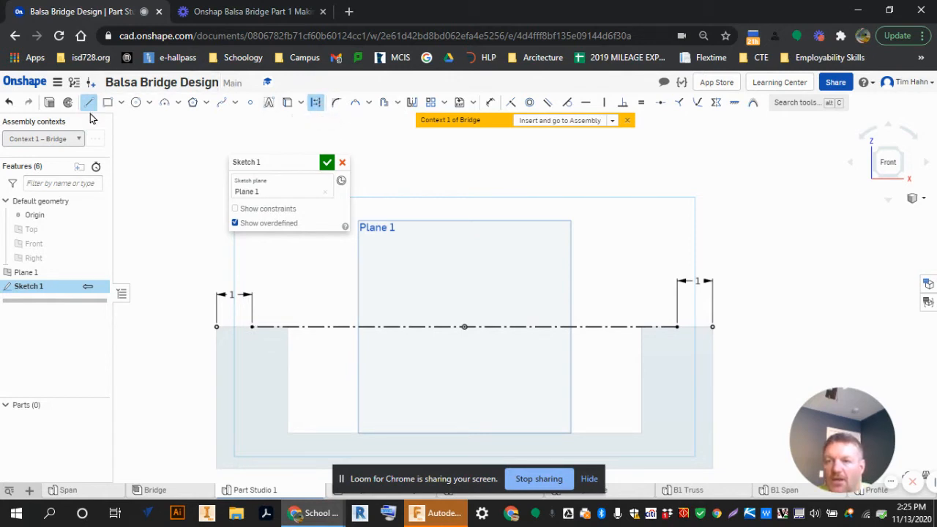
pyautogui.click(251, 326)
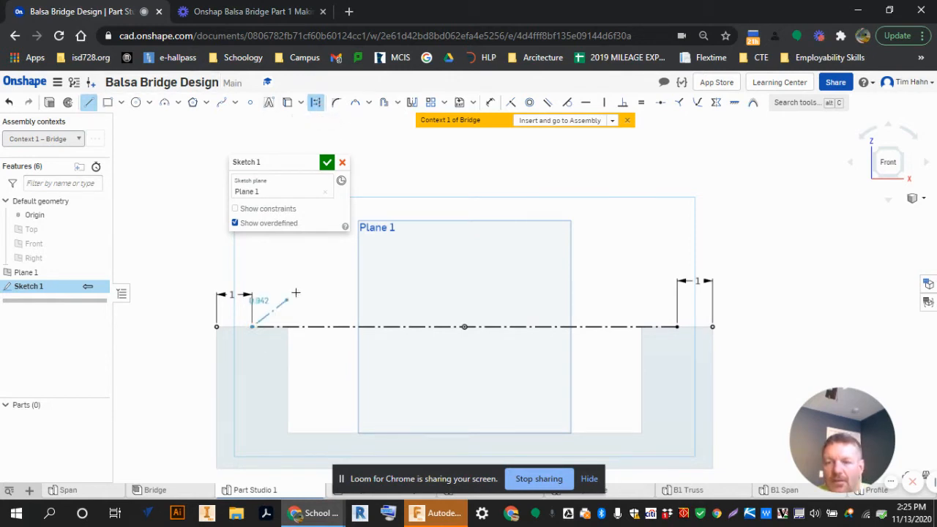
pyautogui.click(347, 248)
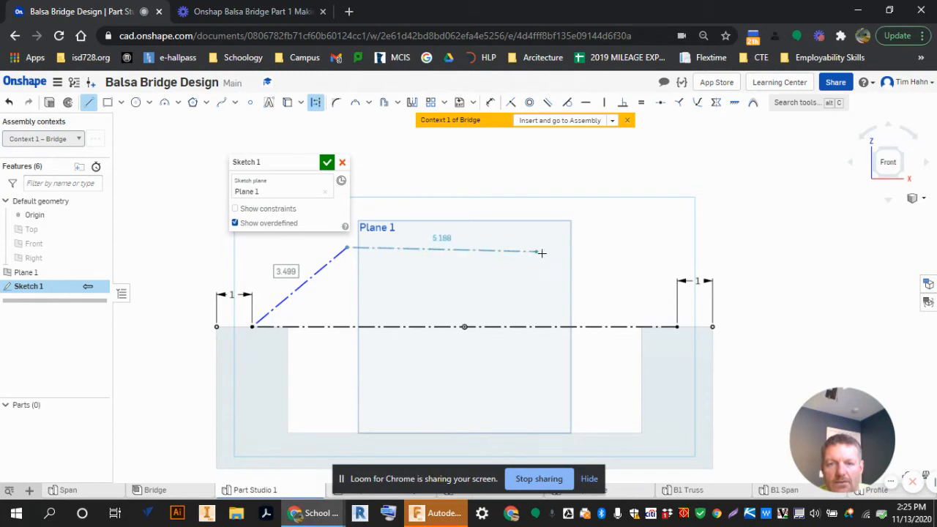
pyautogui.click(586, 248)
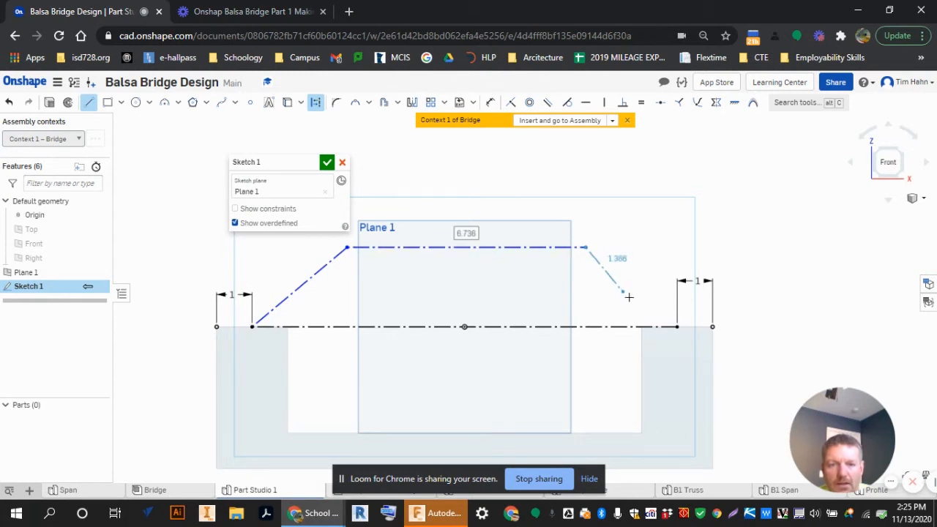
pyautogui.click(678, 326)
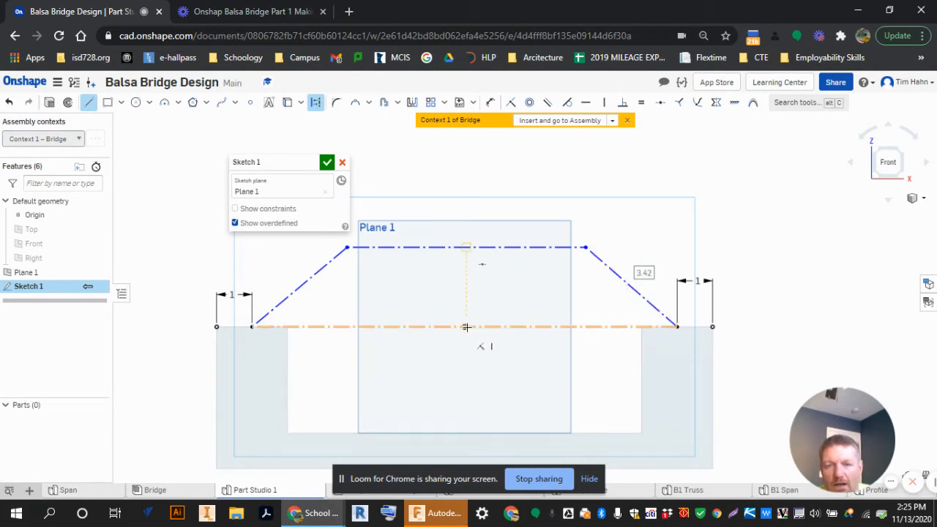
# - Try a construction line about 2.4 in long from the base line's midpoint up past the top line, and undo it
pyautogui.click(464, 327)
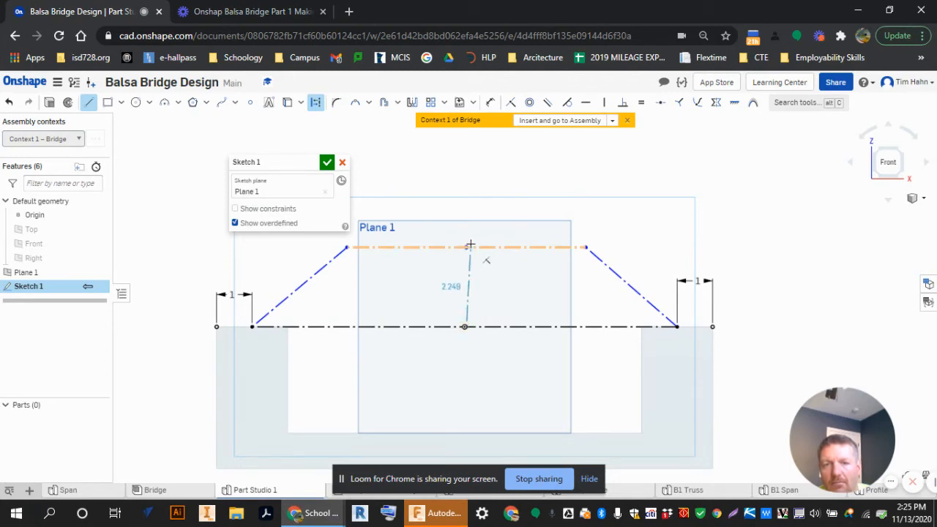
pyautogui.scroll(3, 468, 248)
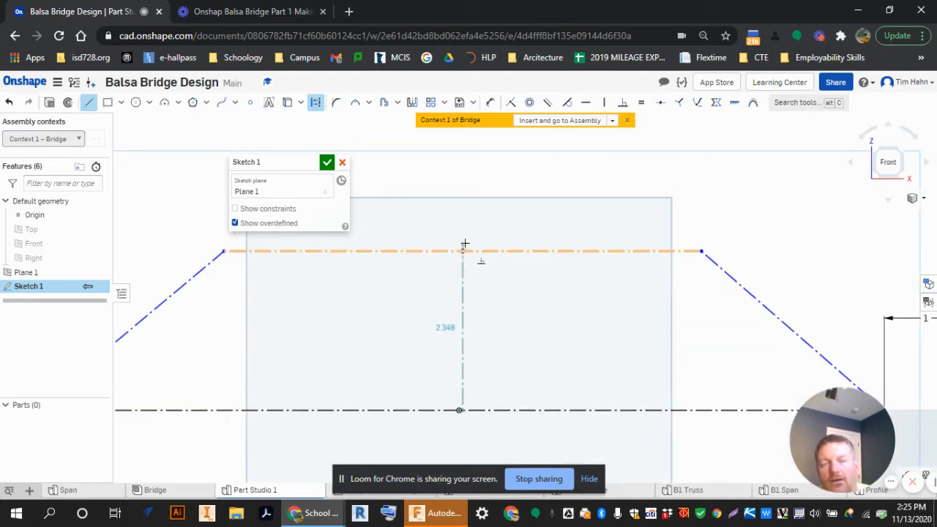
pyautogui.click(467, 239)
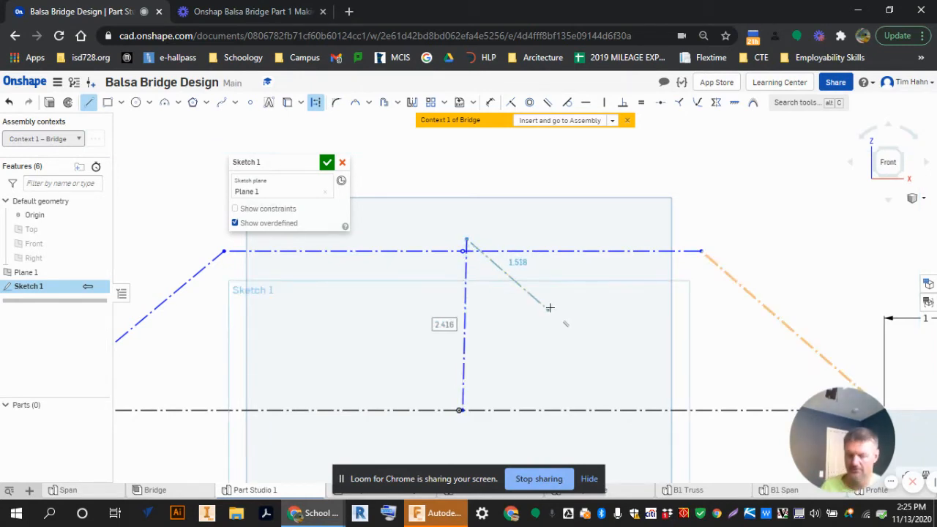
pyautogui.hotkey('ctrl', 'z')
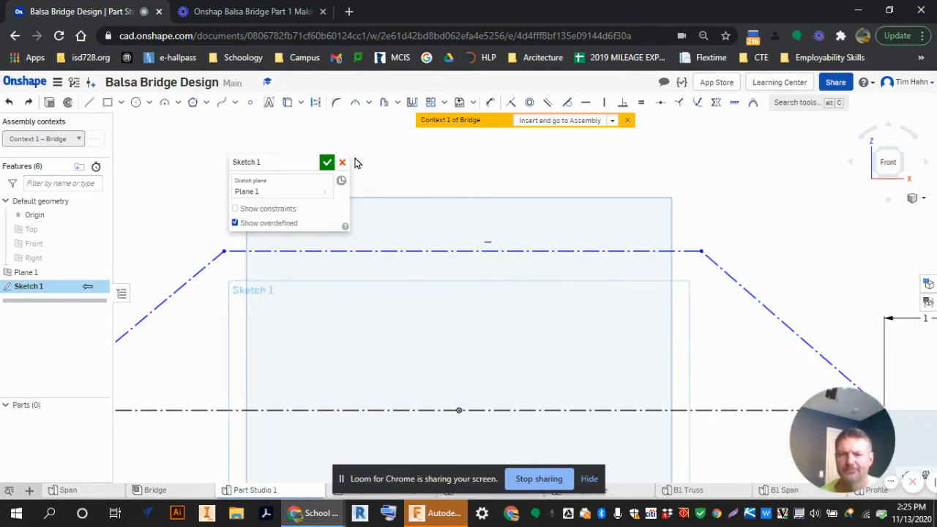
# - Draw a vertical construction line about 2.7 in long from the base line's midpoint up past the trapezoid's top line
pyautogui.click(89, 102)
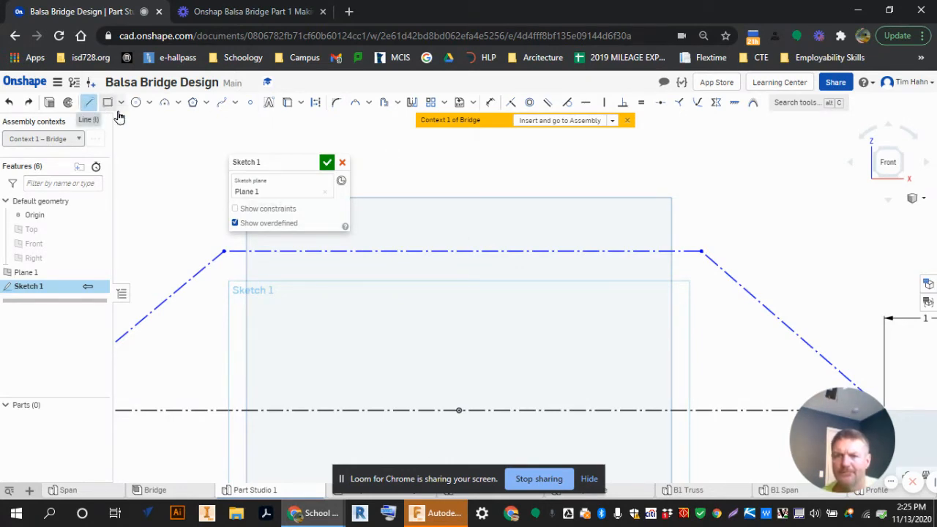
pyautogui.click(316, 104)
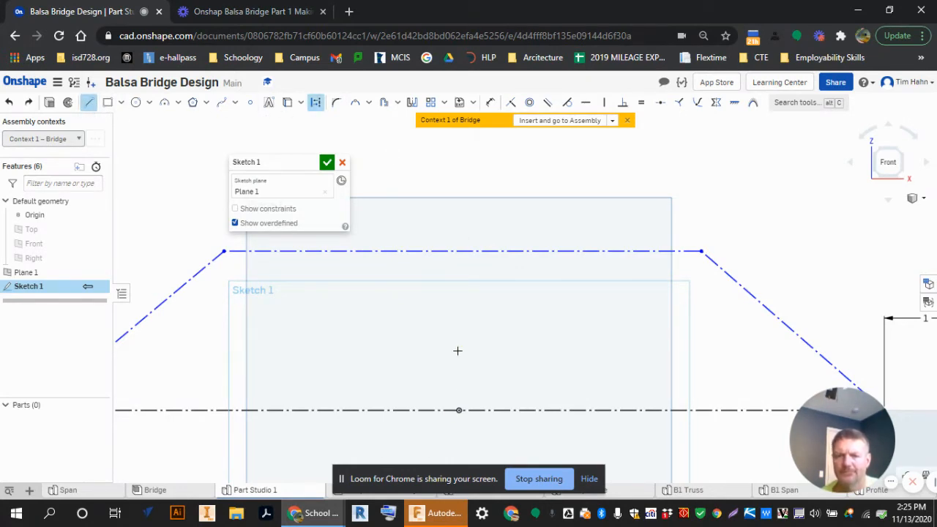
pyautogui.click(459, 410)
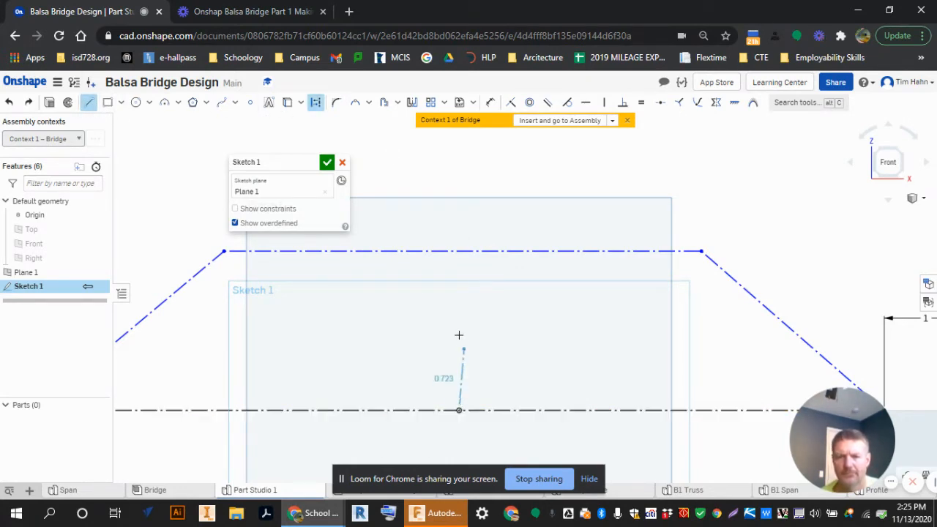
pyautogui.click(460, 217)
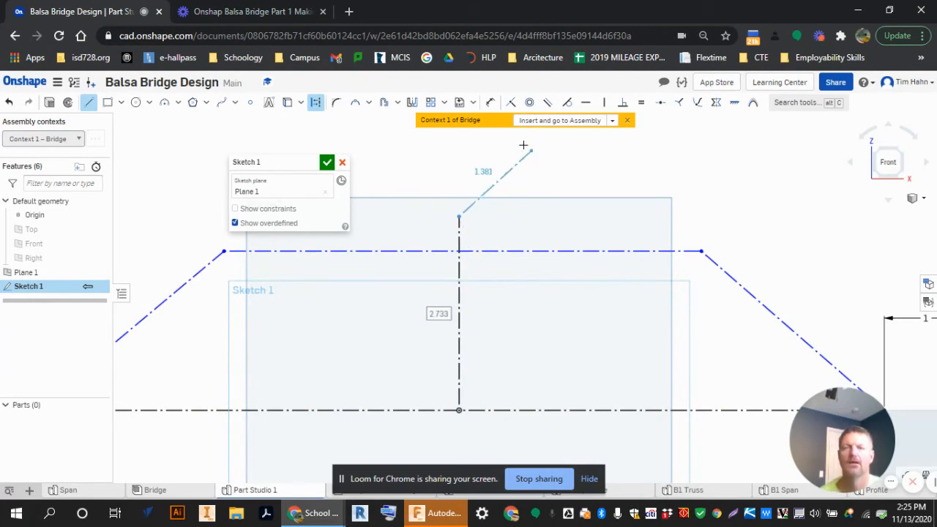
pyautogui.press('Escape')
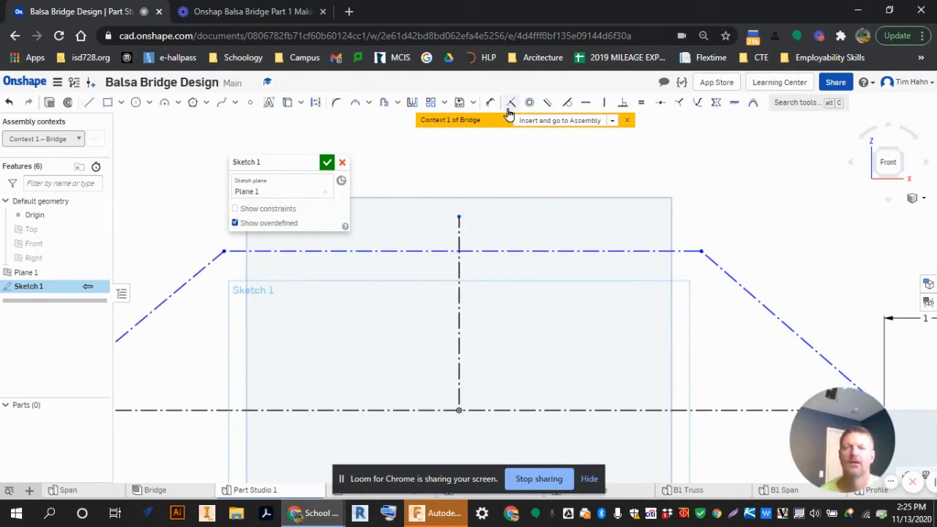
# - Trim the centre line's overhang above the top line and remove the right half of the construction trapezoid
pyautogui.click(366, 104)
pyautogui.click(372, 122)
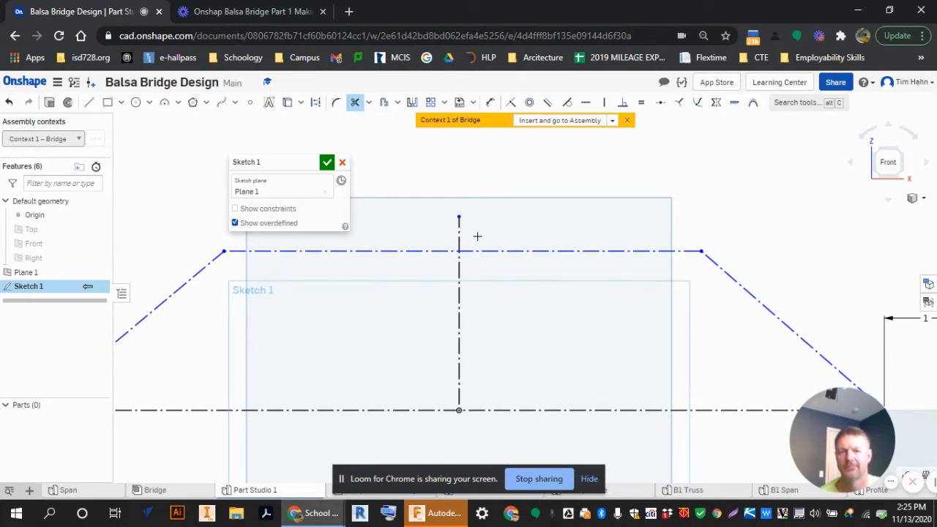
pyautogui.click(461, 234)
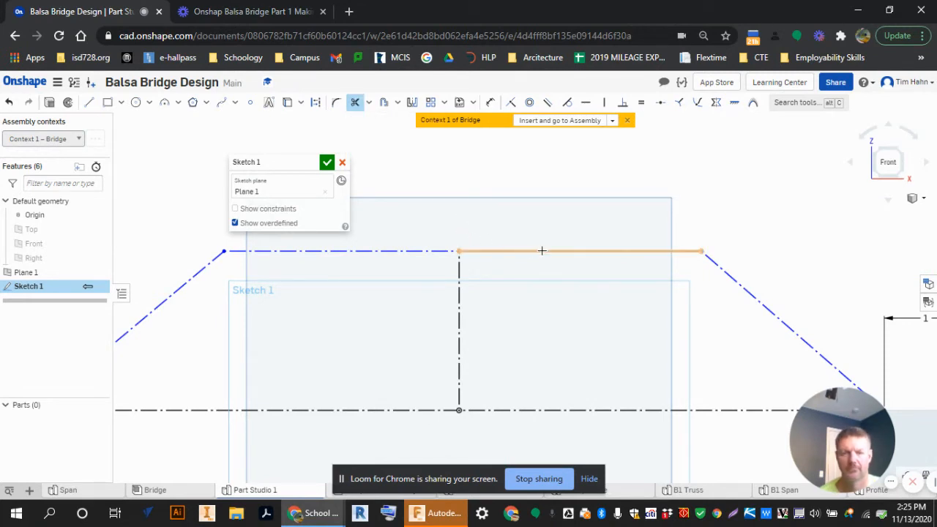
pyautogui.click(547, 252)
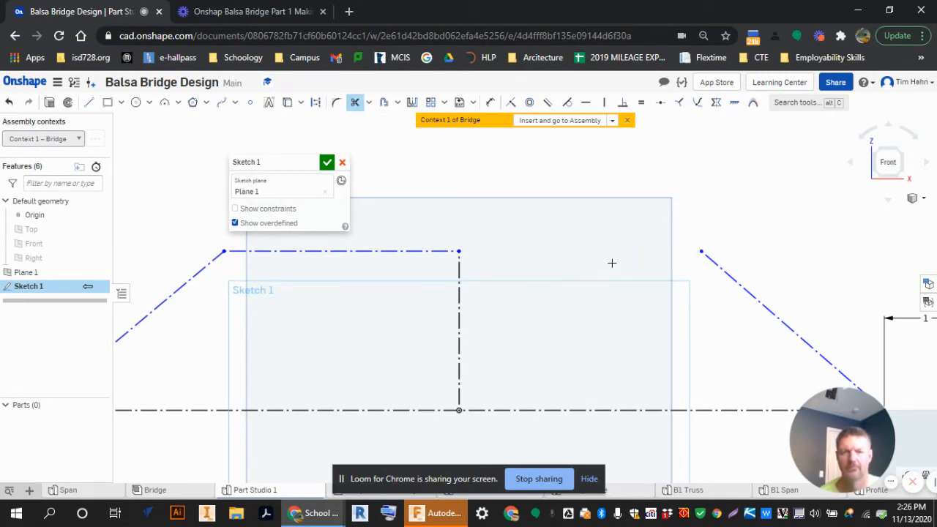
pyautogui.click(707, 261)
pyautogui.click(636, 410)
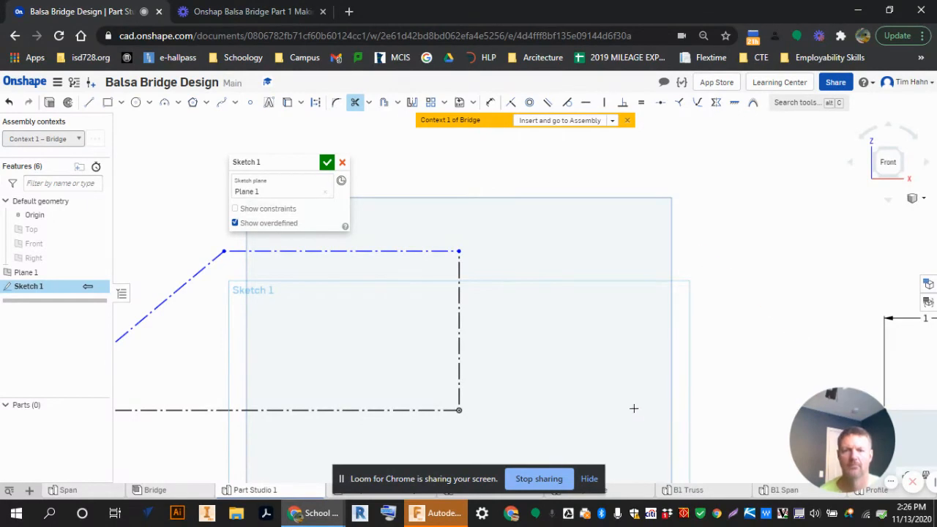
pyautogui.scroll(-2, 632, 268)
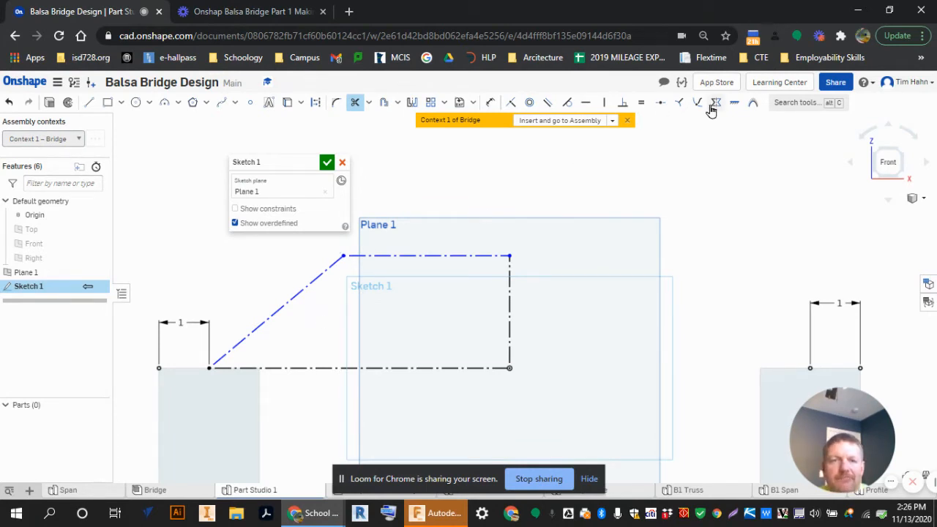
# - Dimension the angle between the base line and the sloped left side at 40 degrees
pyautogui.click(491, 104)
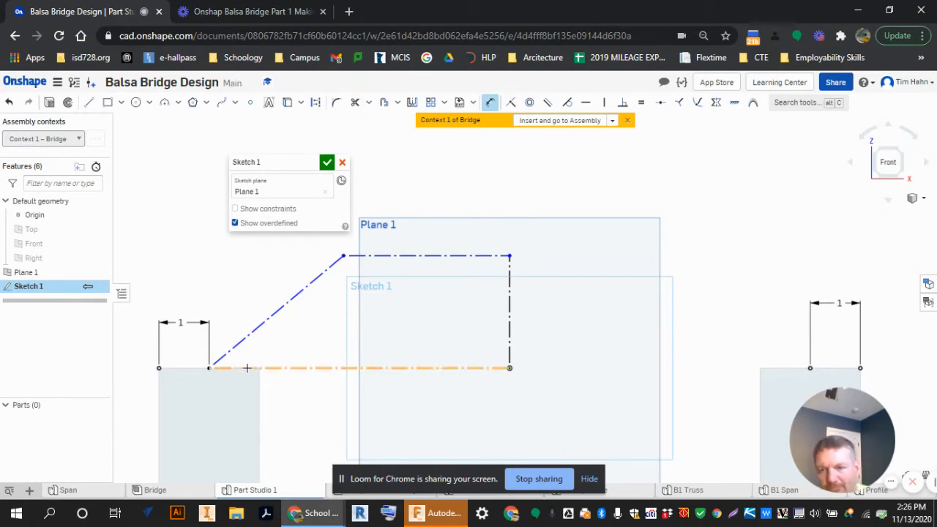
pyautogui.click(245, 367)
pyautogui.click(250, 333)
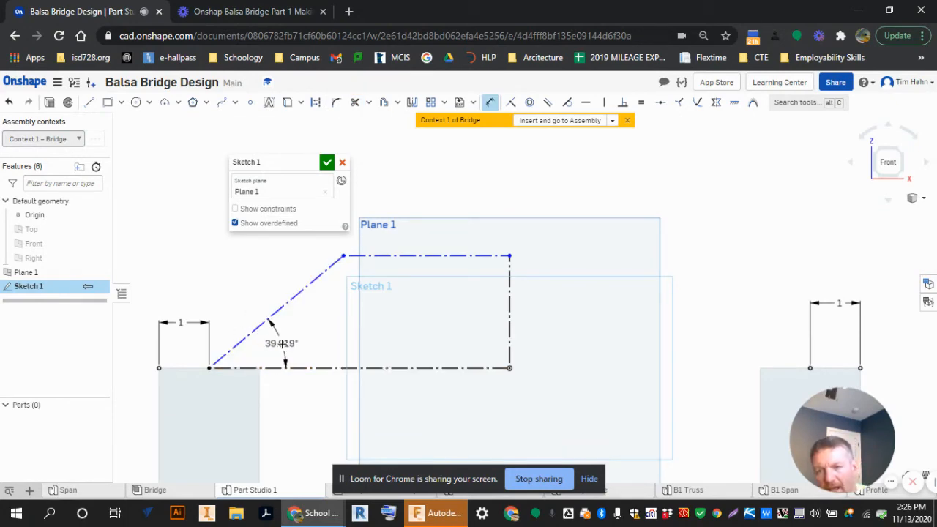
pyautogui.click(282, 344)
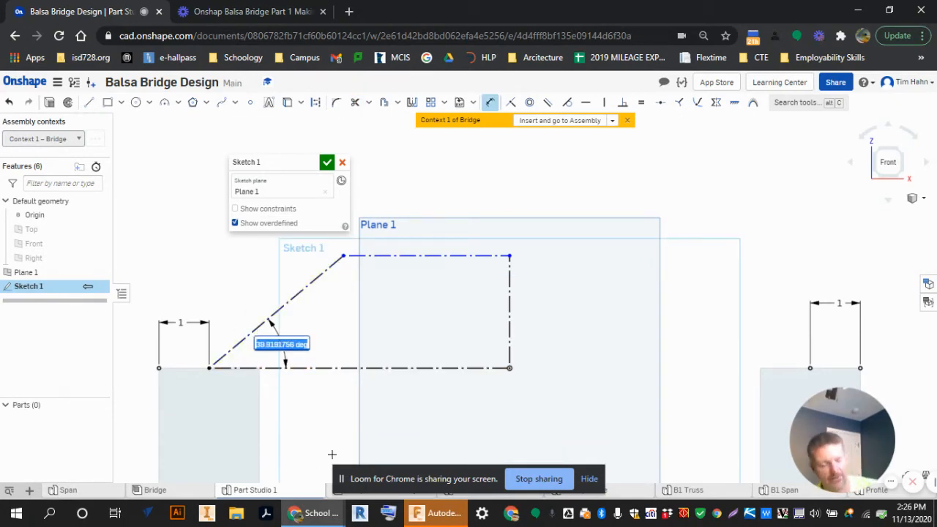
pyautogui.write('40')
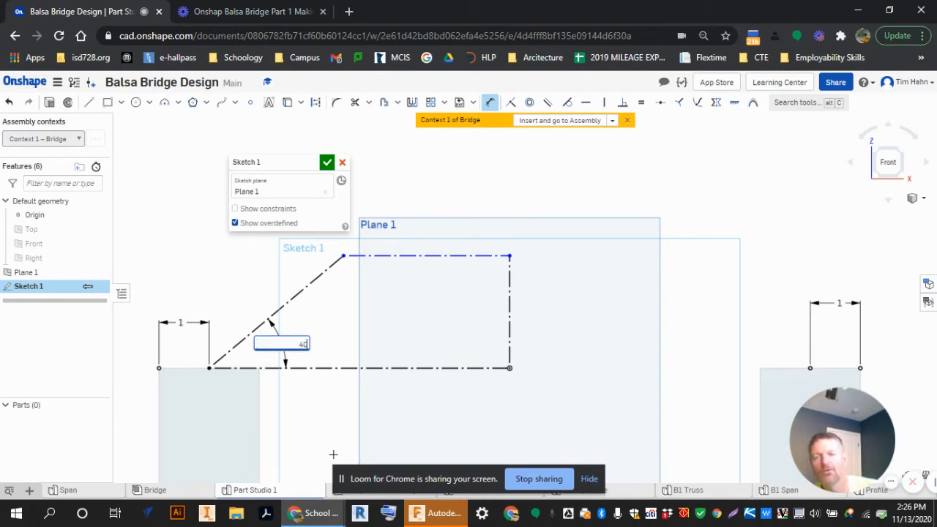
pyautogui.press('Return')
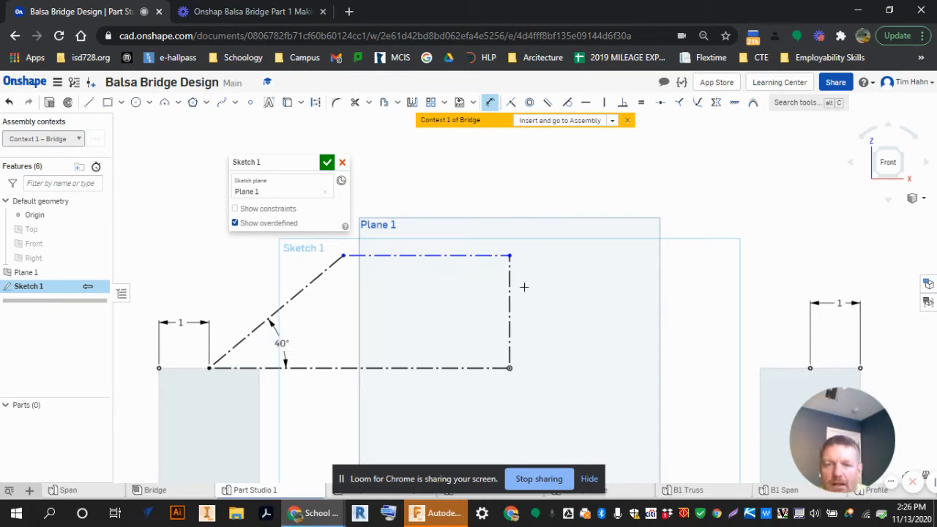
# - Dimension the vertical centre line's height at 2.5 in
pyautogui.click(510, 293)
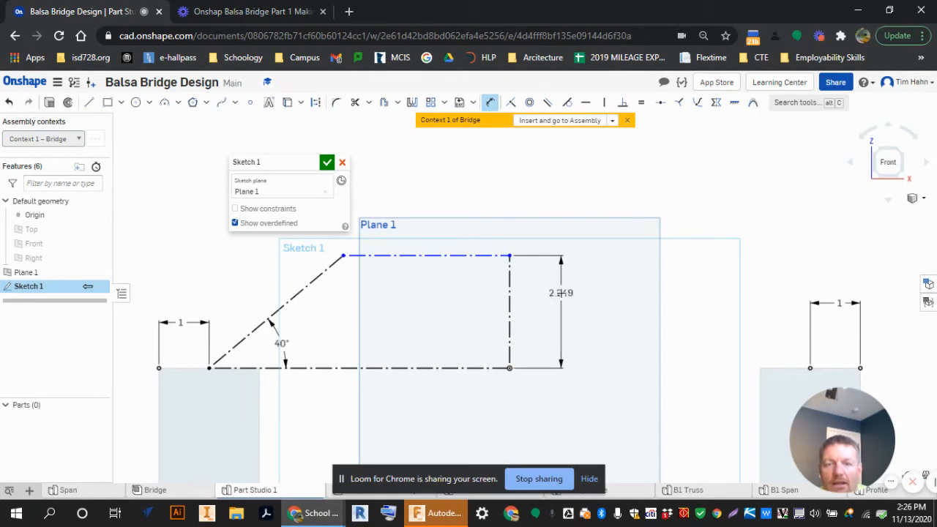
pyautogui.click(561, 293)
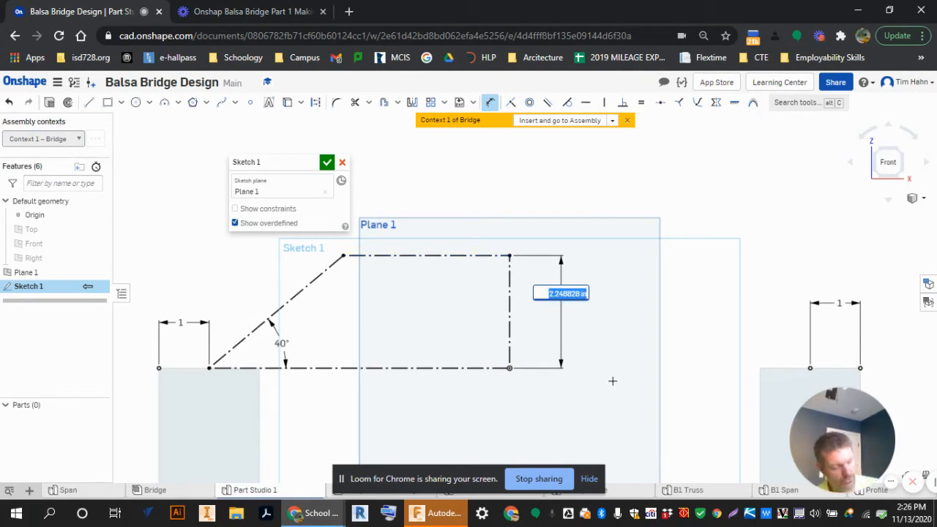
pyautogui.write('1')
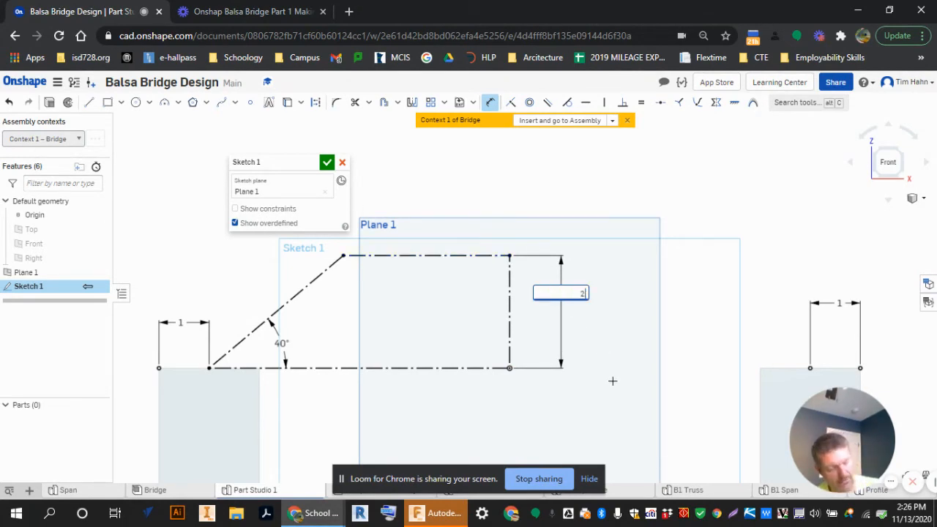
pyautogui.write('.5')
pyautogui.press('Return')
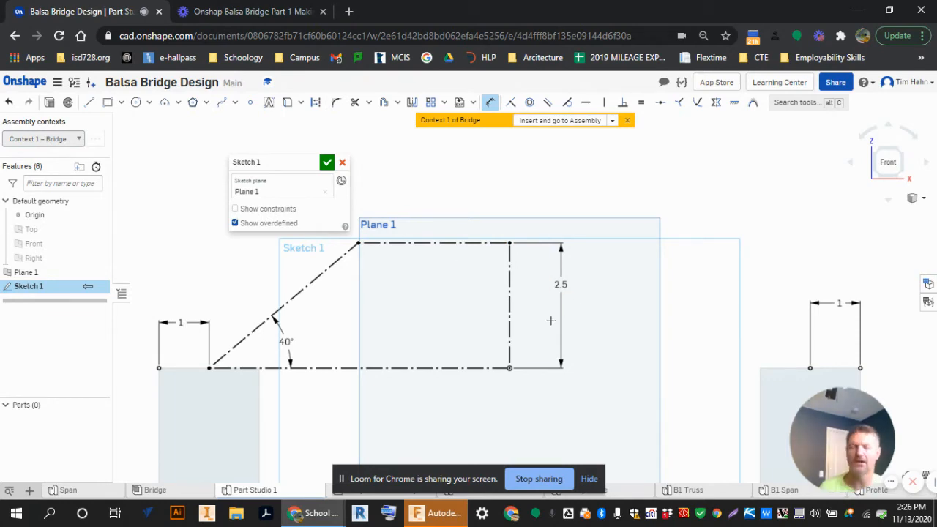
pyautogui.press('Escape')
pyautogui.click(563, 295)
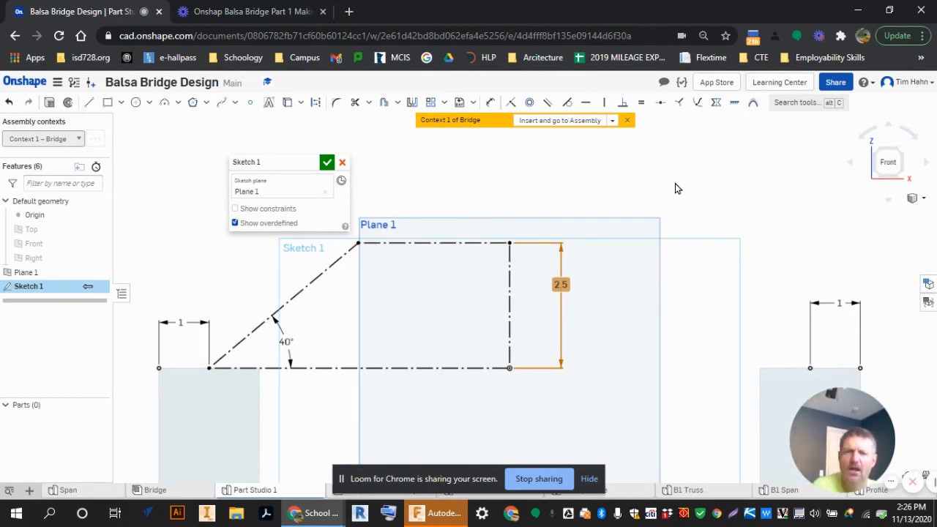
pyautogui.click(87, 104)
pyautogui.click(312, 104)
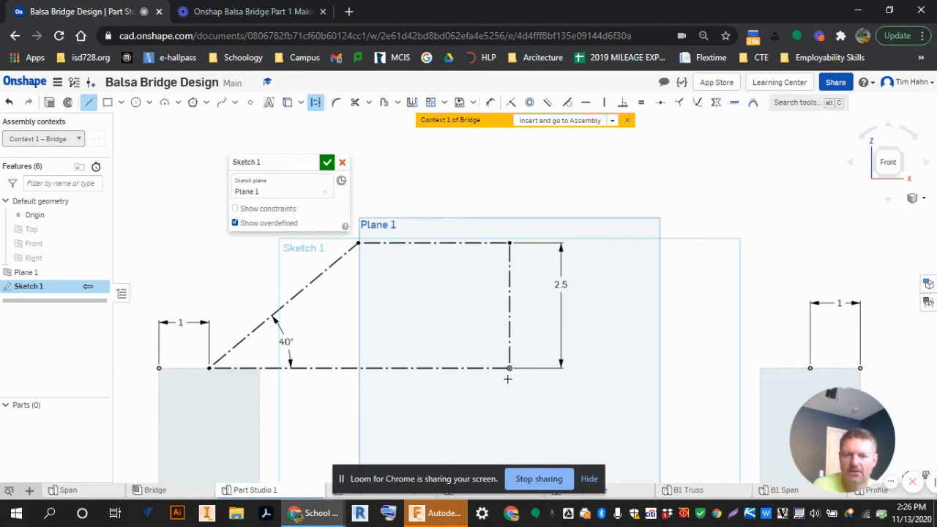
pyautogui.click(509, 368)
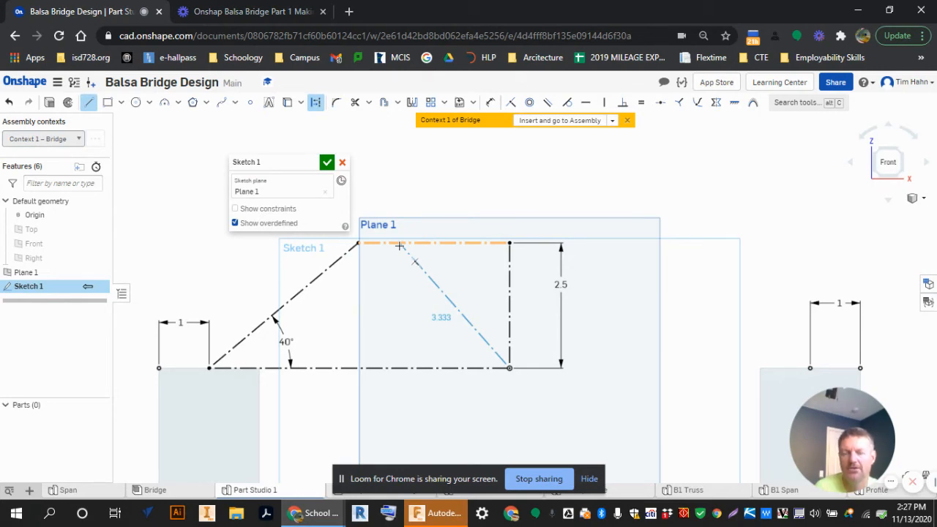
pyautogui.press('Escape')
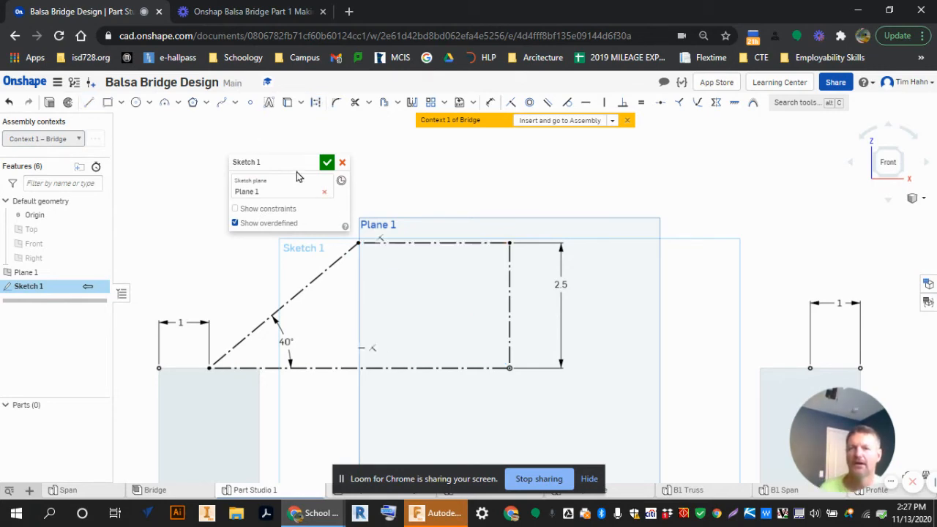
pyautogui.click(88, 103)
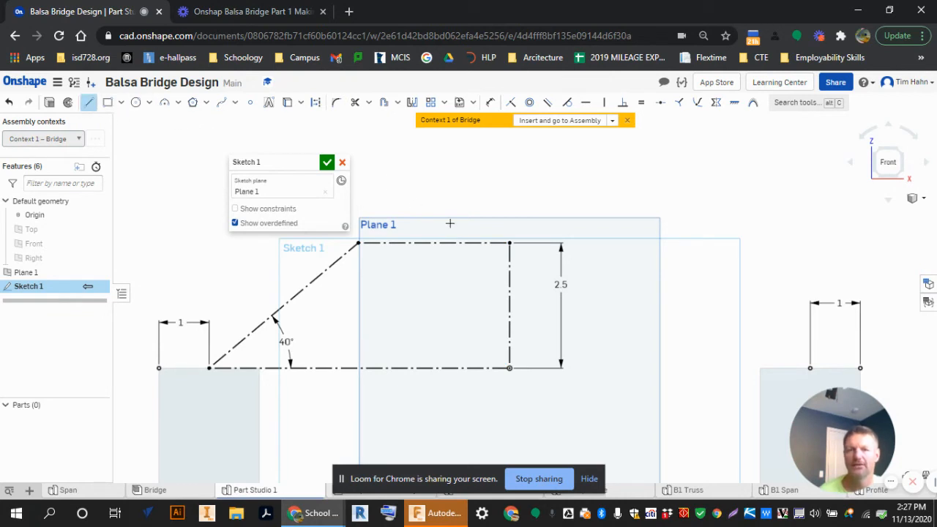
pyautogui.click(510, 243)
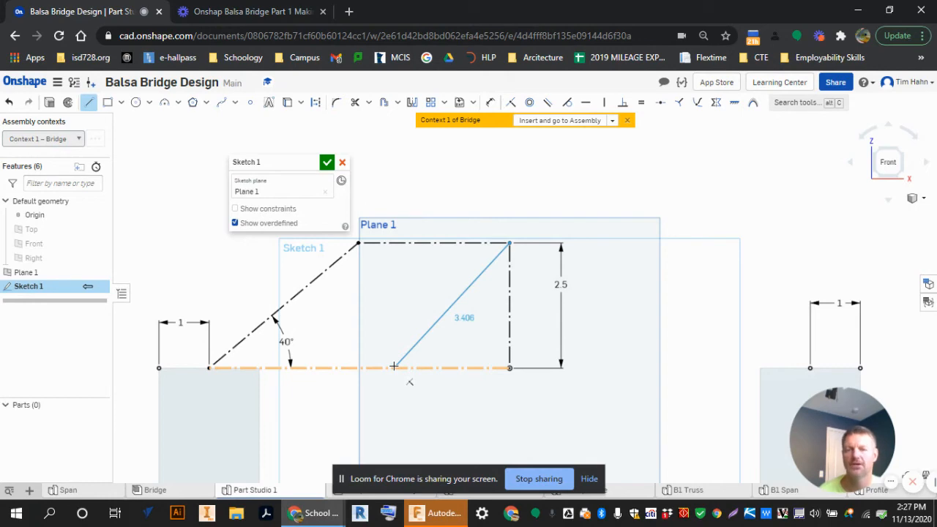
pyautogui.press('Escape')
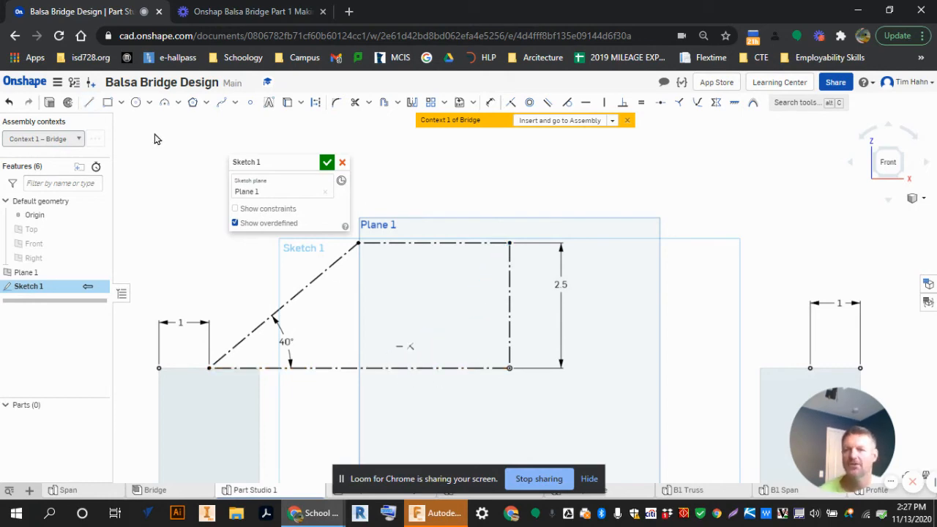
pyautogui.click(88, 102)
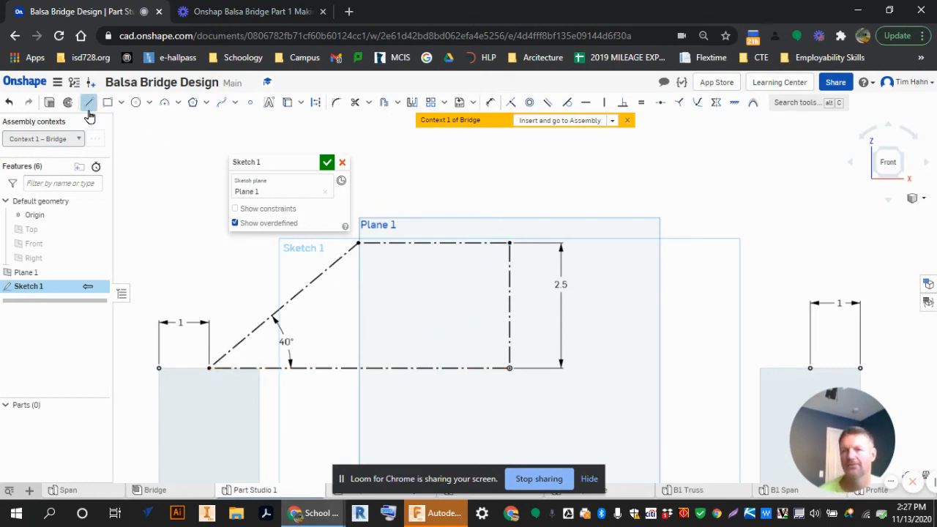
pyautogui.click(509, 369)
pyautogui.press('Escape')
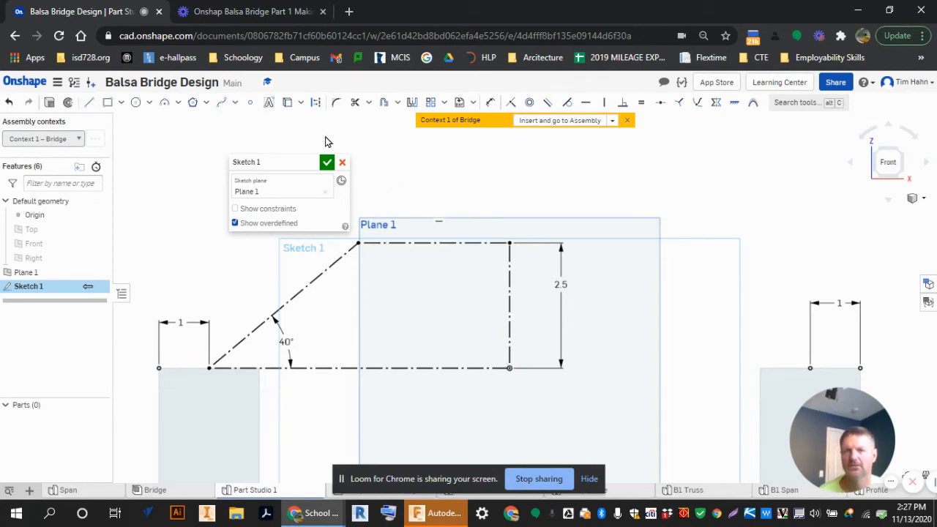
# - Draw a diagonal construction line about 2.8 in long from the centre line's base up and left to the top line
pyautogui.click(88, 103)
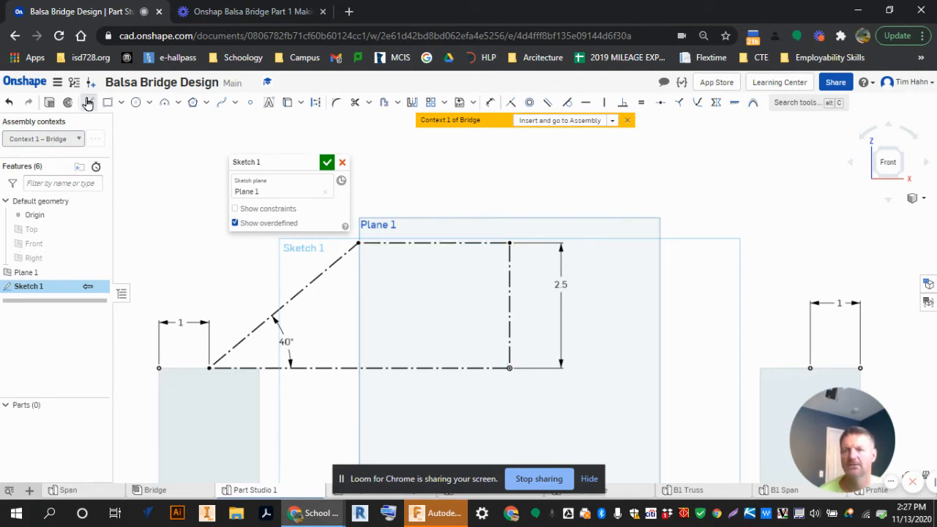
pyautogui.click(314, 105)
pyautogui.click(509, 368)
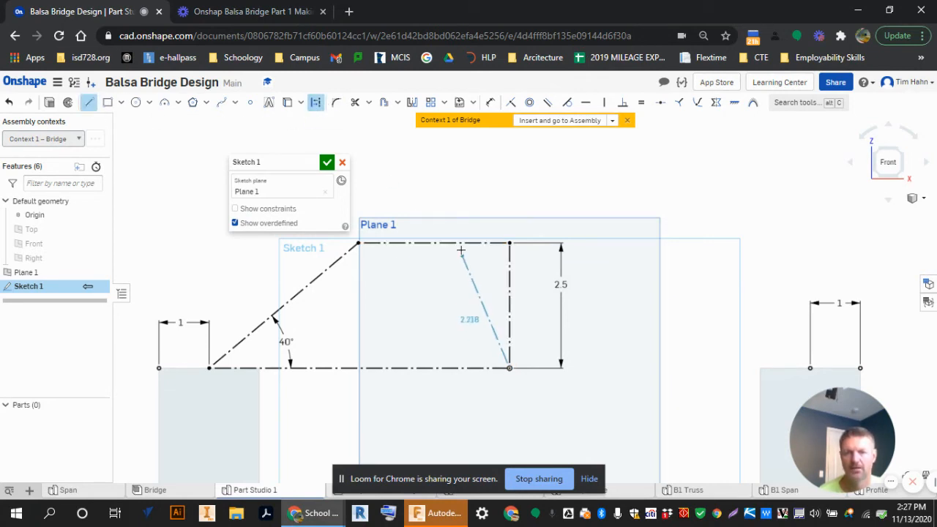
pyautogui.click(449, 241)
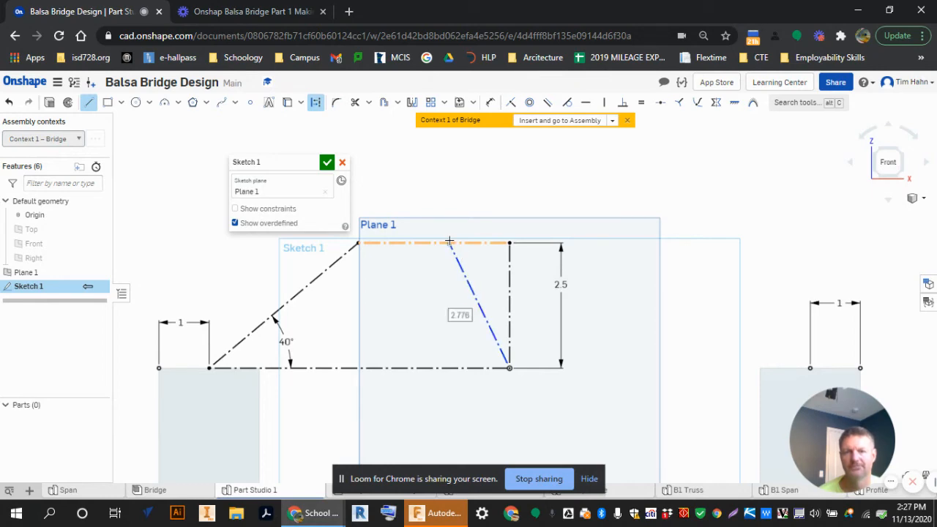
# - Draw a 2.5 in vertical construction line down to the base line and an about 3.1 in diagonal from its foot to the top-left corner
pyautogui.click(450, 367)
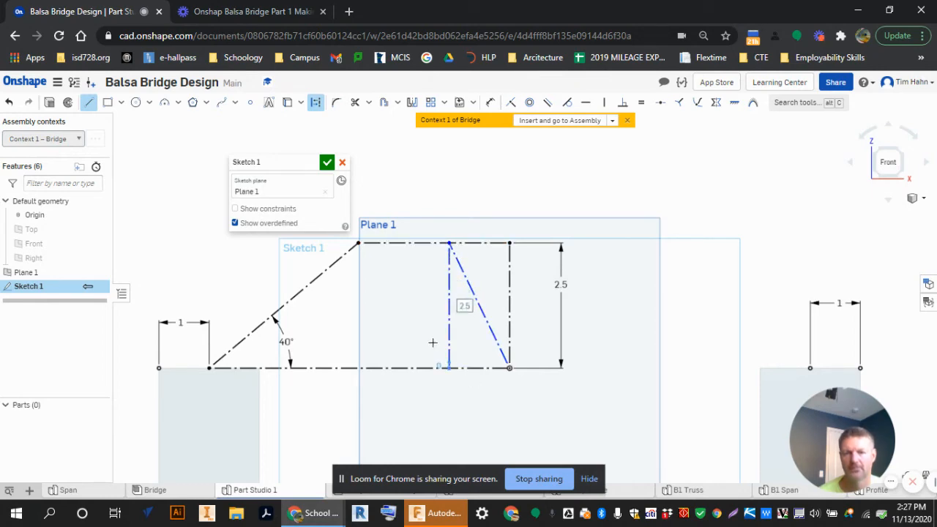
pyautogui.click(357, 243)
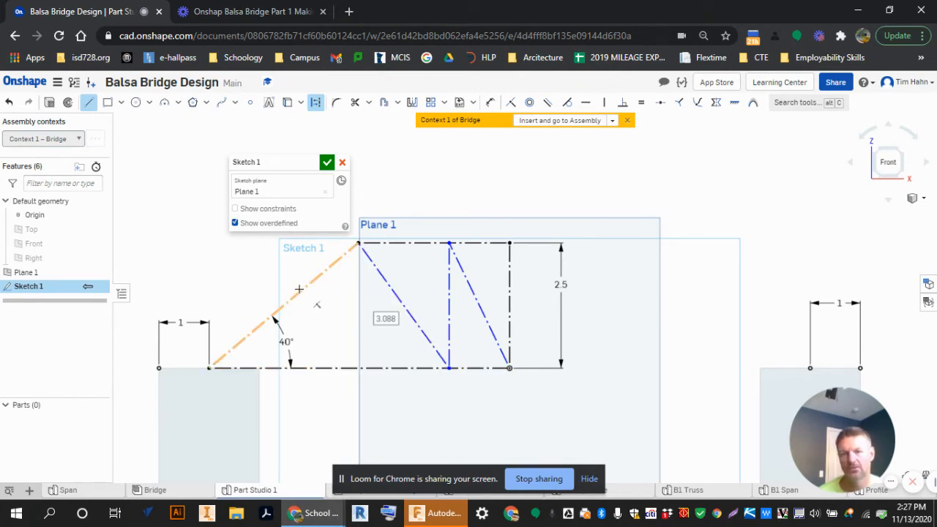
# - Draw an about 1.9 in construction brace from the sloped side to the base line and make its upper end coincident with the slope's midpoint
pyautogui.click(286, 306)
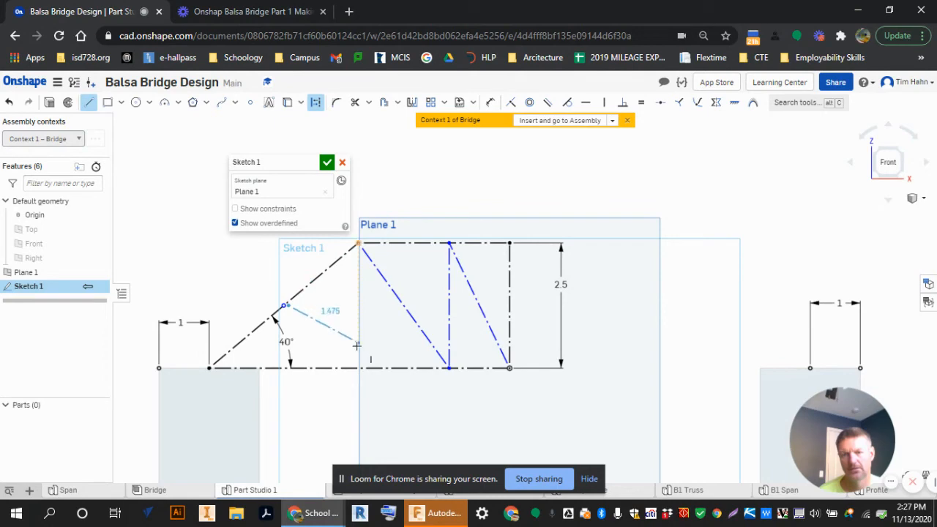
pyautogui.click(360, 368)
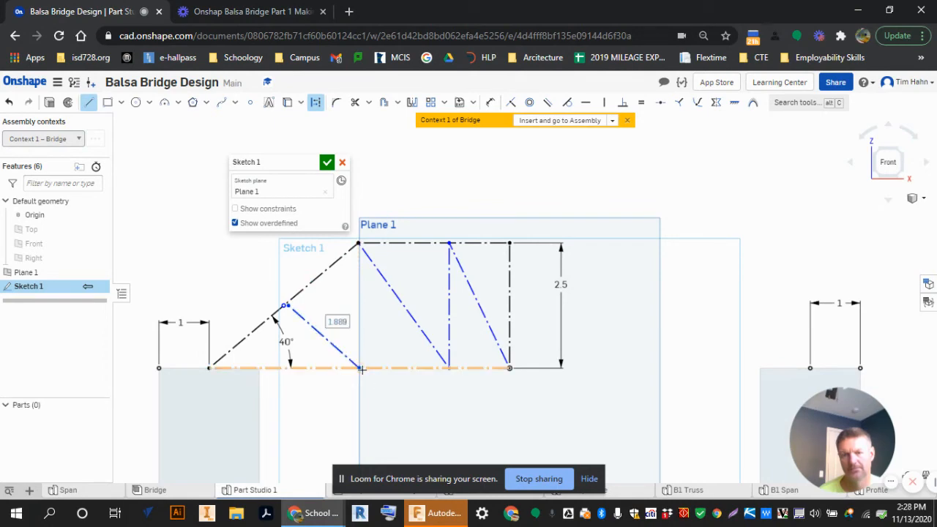
pyautogui.press('Escape')
pyautogui.click(334, 347)
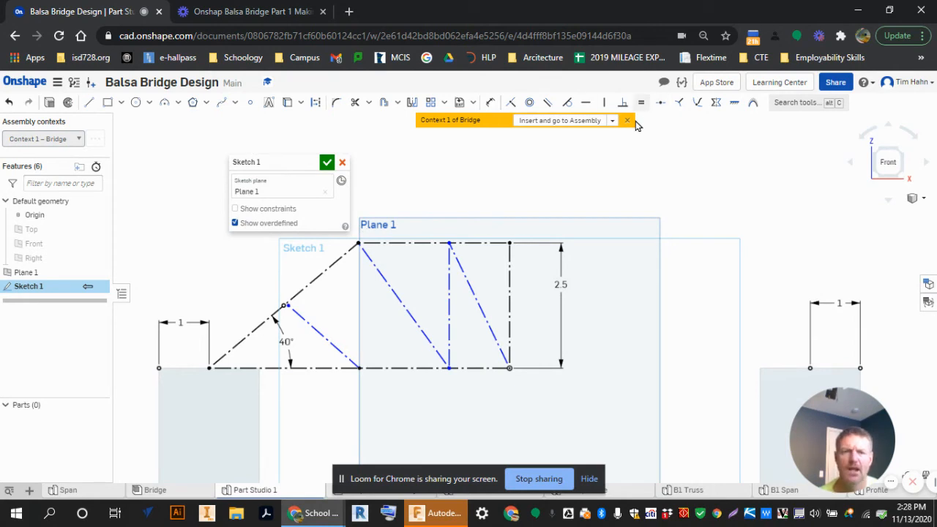
pyautogui.click(508, 104)
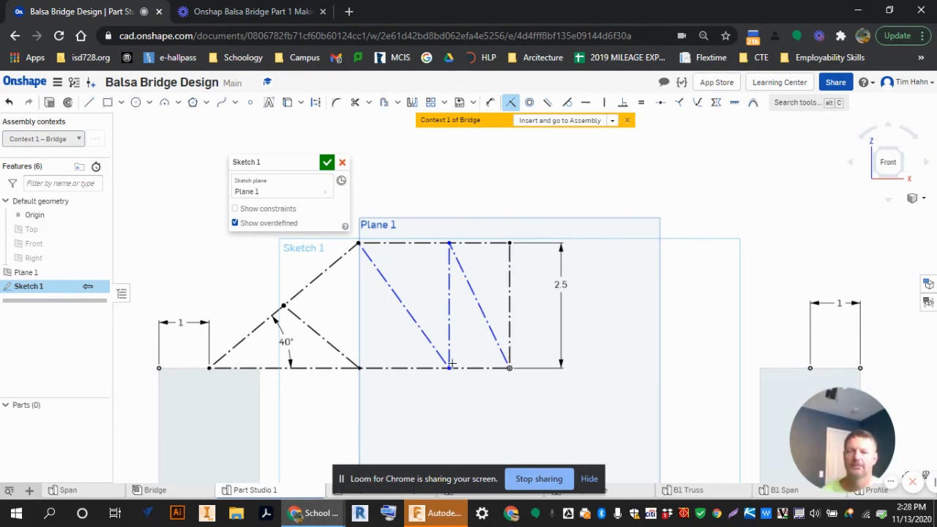
pyautogui.press('Escape')
# - Delete the constraint holding the brace's lower end and pull that end free above the base line
pyautogui.click(355, 363)
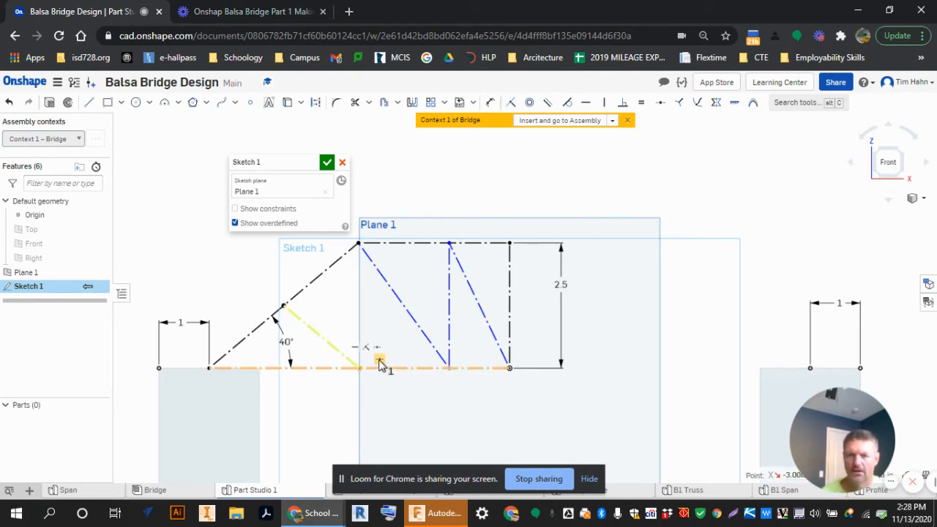
pyautogui.press('Escape')
pyautogui.press('Delete')
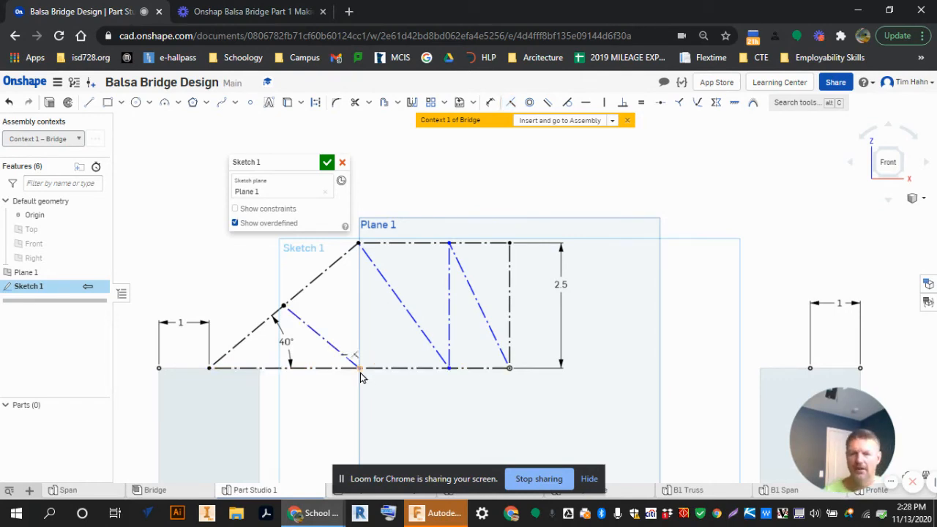
pyautogui.moveTo(359, 374); pyautogui.dragTo(329, 355)
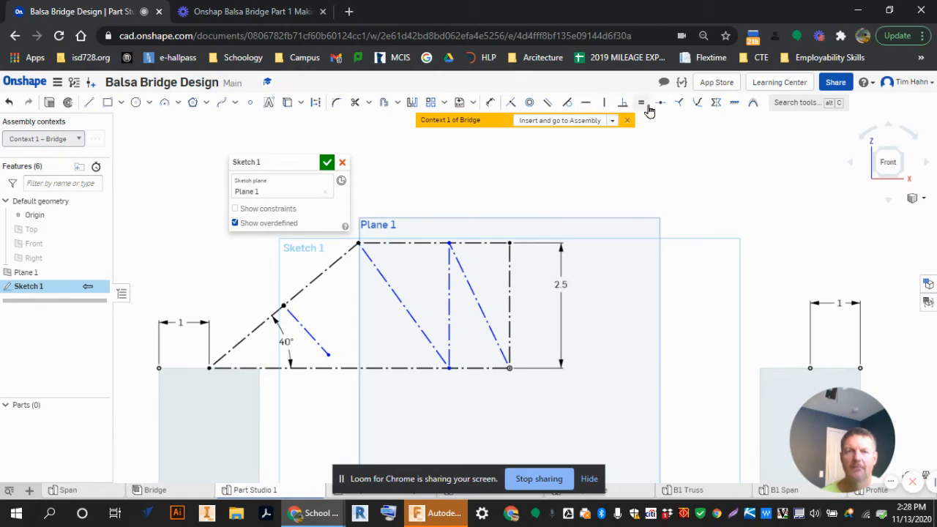
# - Make the brace's lower endpoint coincident with the base line
pyautogui.click(511, 102)
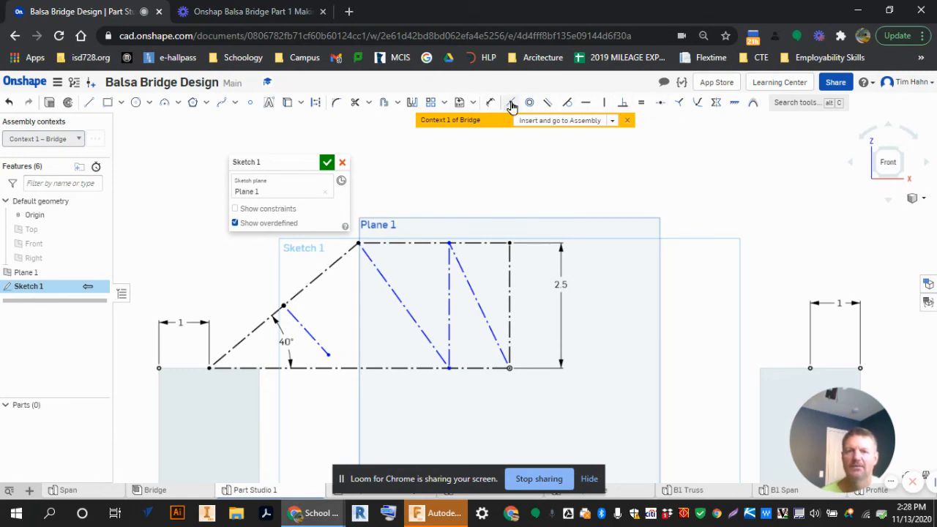
pyautogui.click(329, 355)
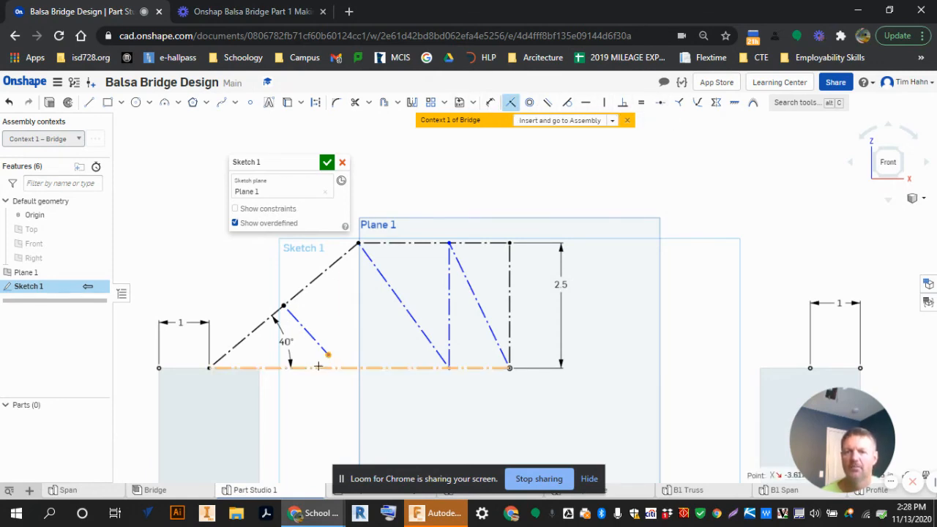
pyautogui.click(318, 368)
pyautogui.press('Escape')
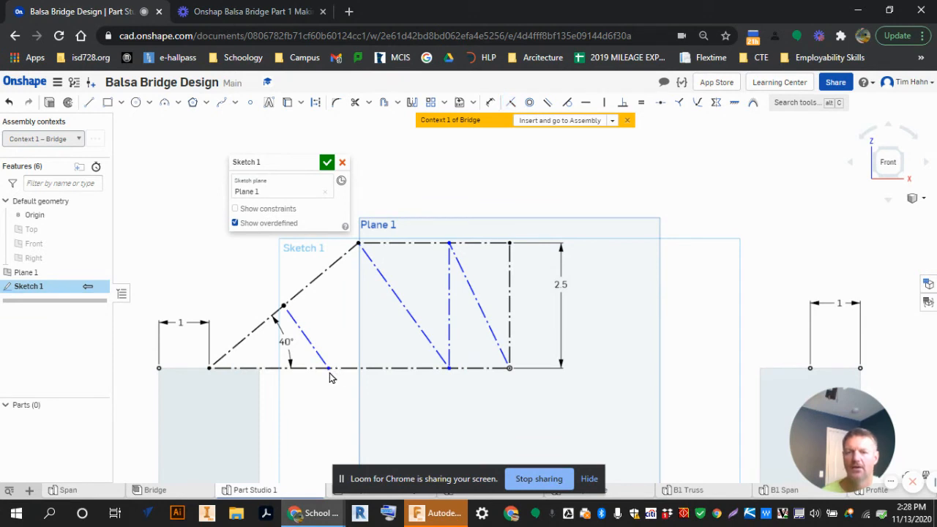
# - Slide the middle vertical construction line toward the sloped side to test how the attached diagonals follow
pyautogui.moveTo(328, 369)
pyautogui.mouseDown()
pyautogui.moveTo(300, 374)
pyautogui.moveTo(329, 372)
pyautogui.mouseUp()
pyautogui.moveTo(411, 367); pyautogui.dragTo(430, 360)
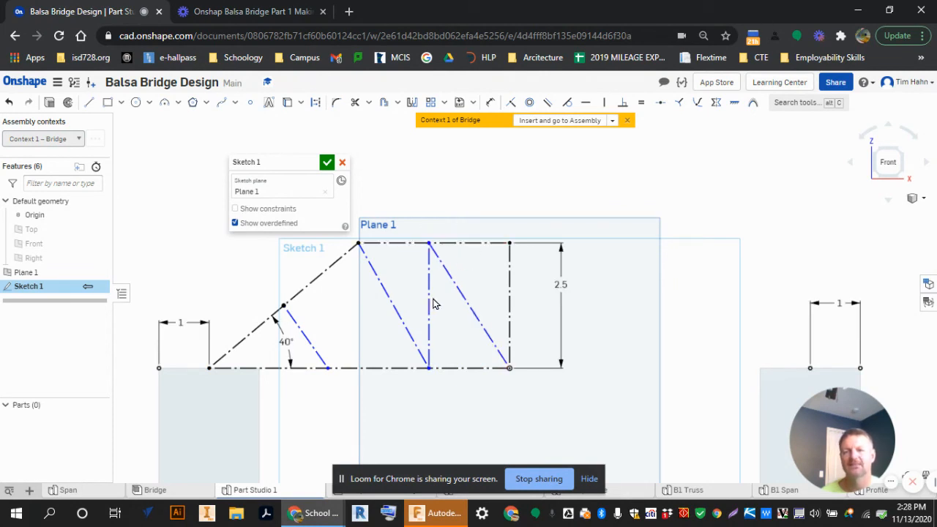
pyautogui.moveTo(427, 335); pyautogui.dragTo(402, 336)
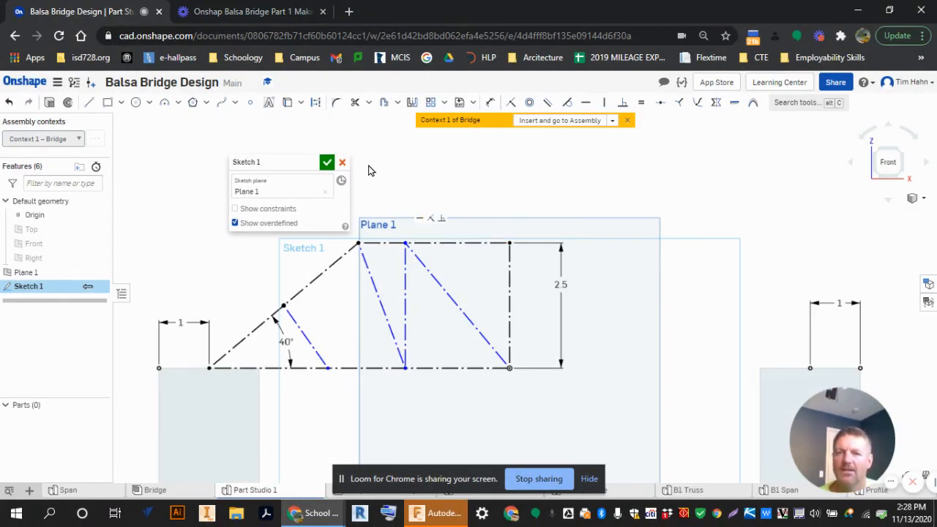
# - Try to split the top construction line at its midpoint
pyautogui.click(368, 103)
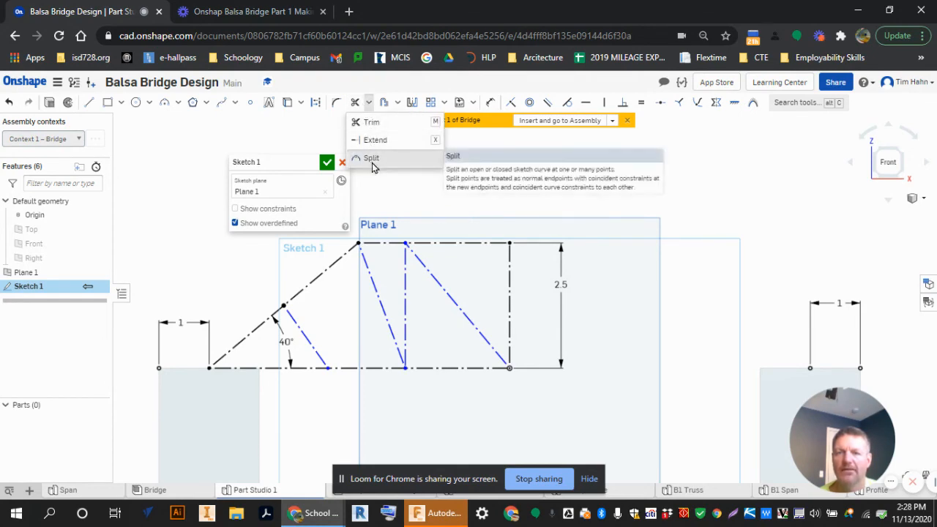
pyautogui.click(372, 158)
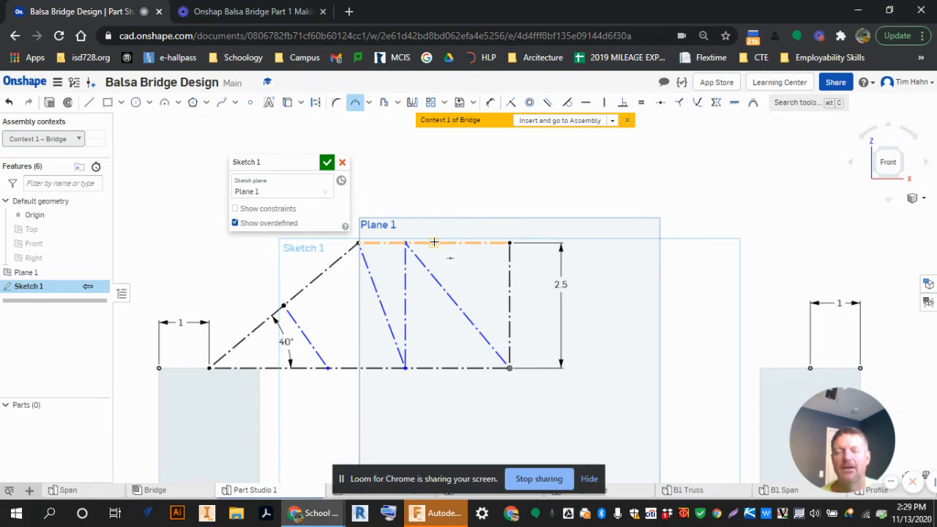
pyautogui.click(434, 241)
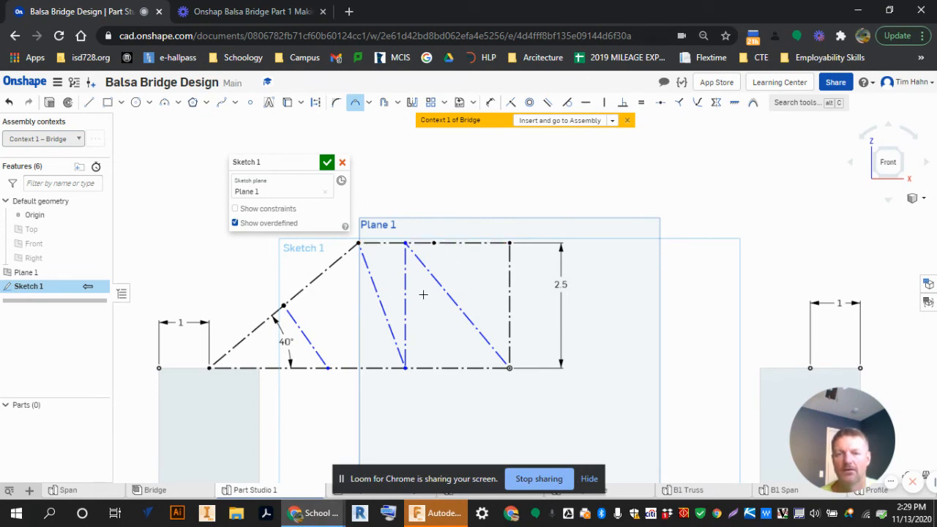
pyautogui.click(434, 243)
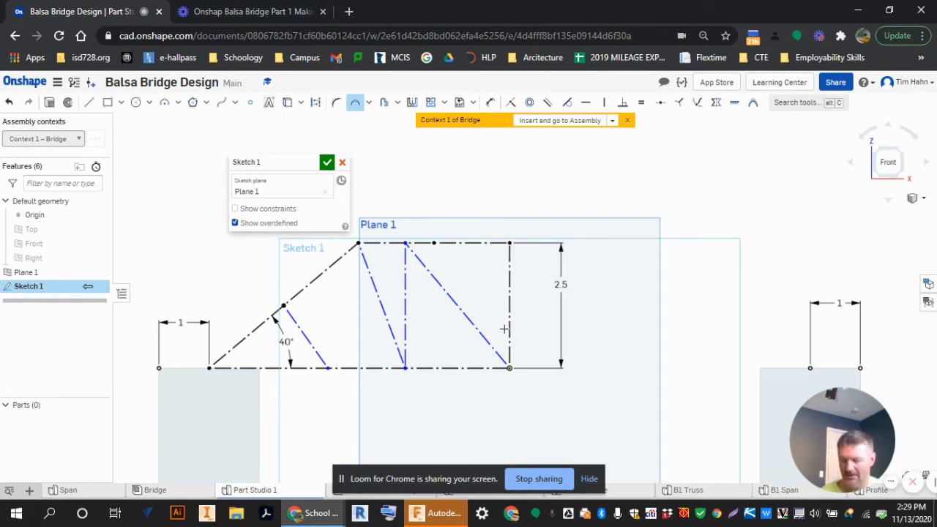
pyautogui.press('Escape')
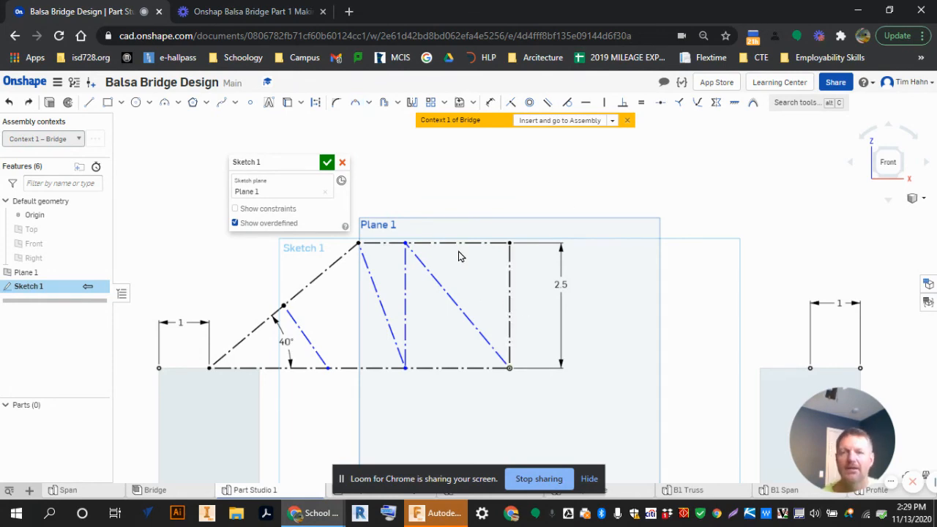
# - Split the top construction line between the middle vertical and the centre line, and make the two resulting segments equal in length
pyautogui.click(355, 103)
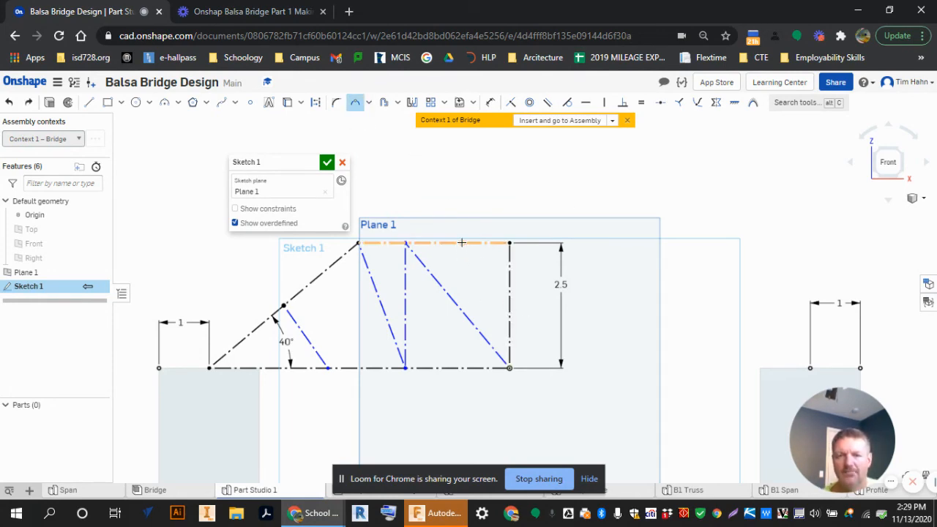
pyautogui.click(462, 242)
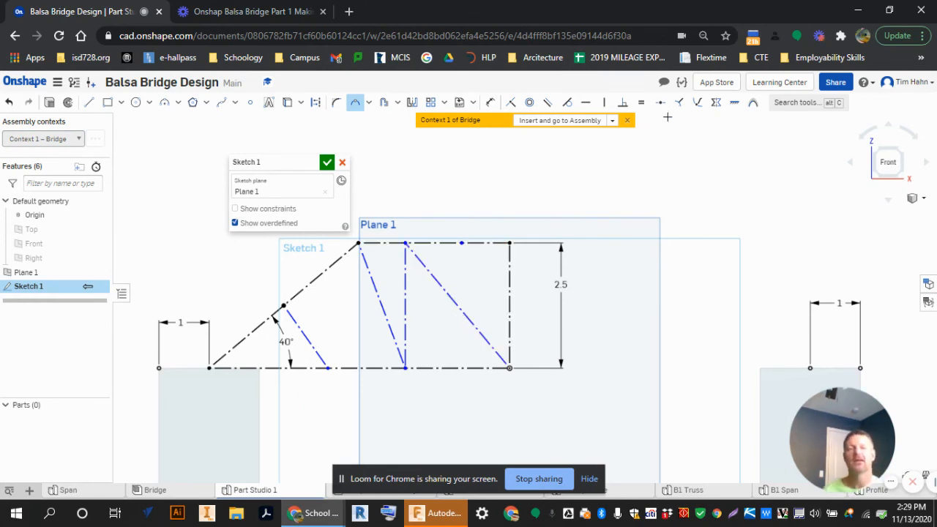
pyautogui.click(642, 103)
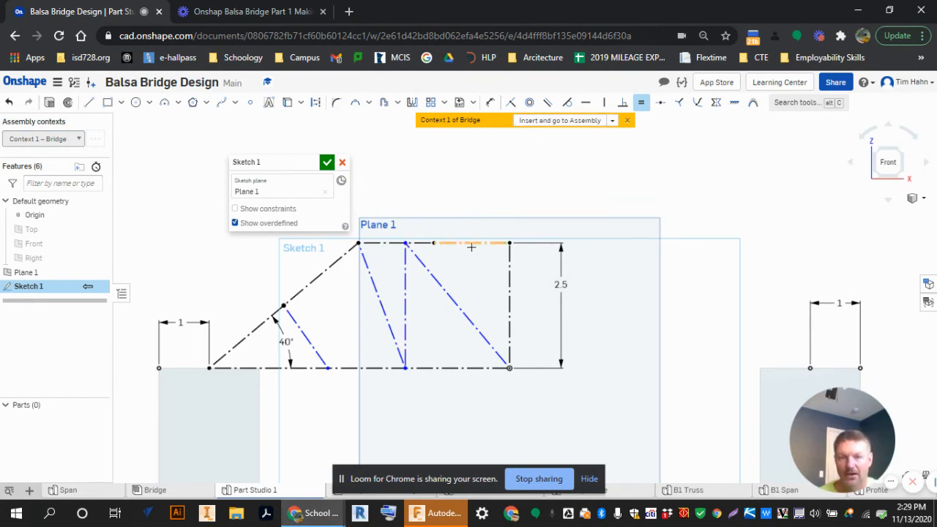
# - Make the middle vertical line's upper endpoint coincident with the split point on the top line
pyautogui.click(510, 103)
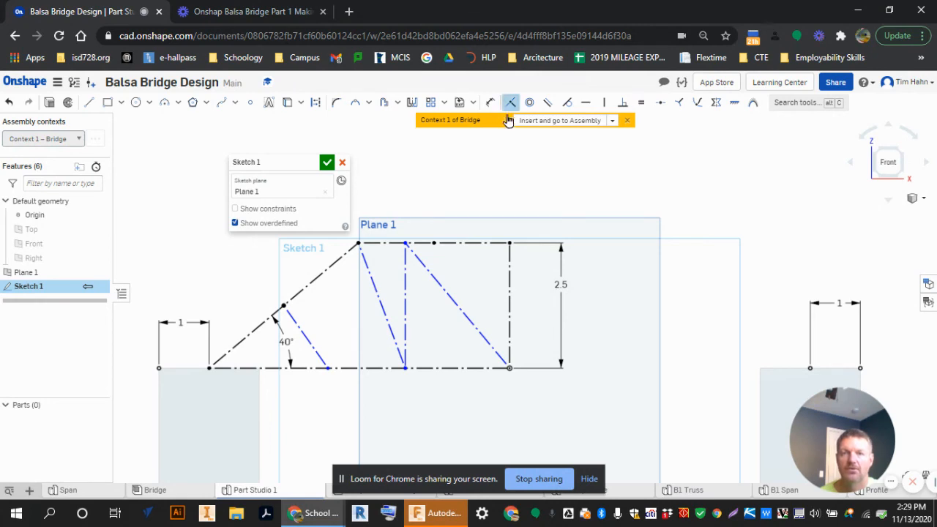
pyautogui.click(405, 243)
pyautogui.click(435, 243)
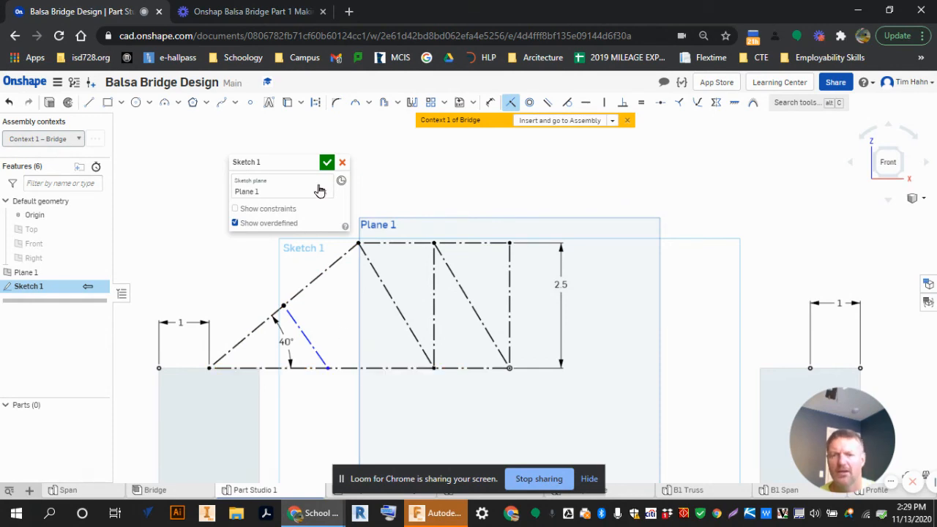
# - Draw a 2.5 in vertical construction line from the top-left corner of the truss down to the base line
pyautogui.click(88, 102)
pyautogui.click(315, 102)
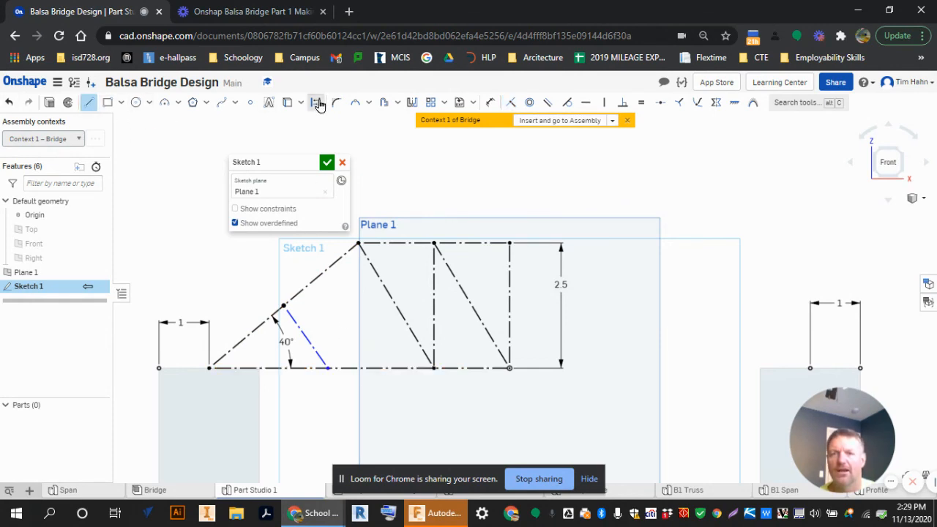
pyautogui.click(359, 243)
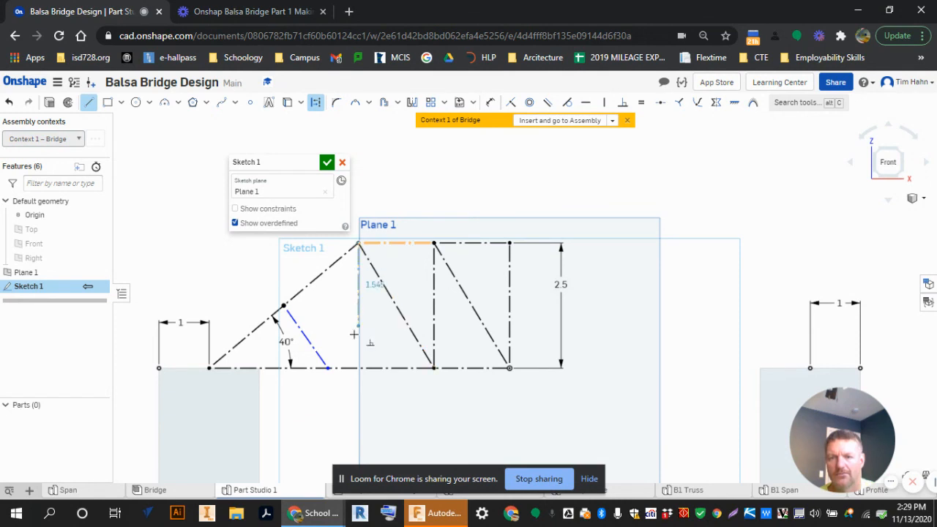
pyautogui.click(361, 369)
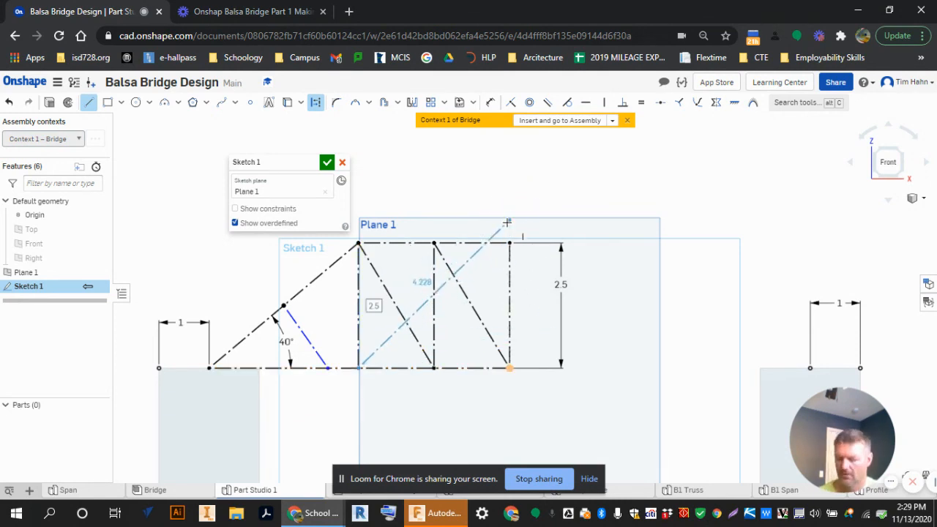
pyautogui.press('Escape')
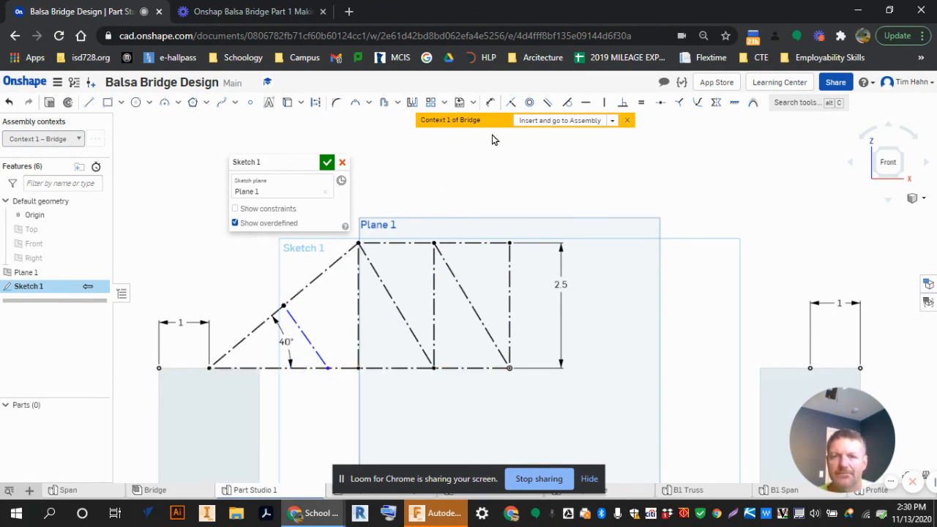
# - Make the brace's lower endpoint coincident with the foot of the leftmost vertical line
pyautogui.click(511, 104)
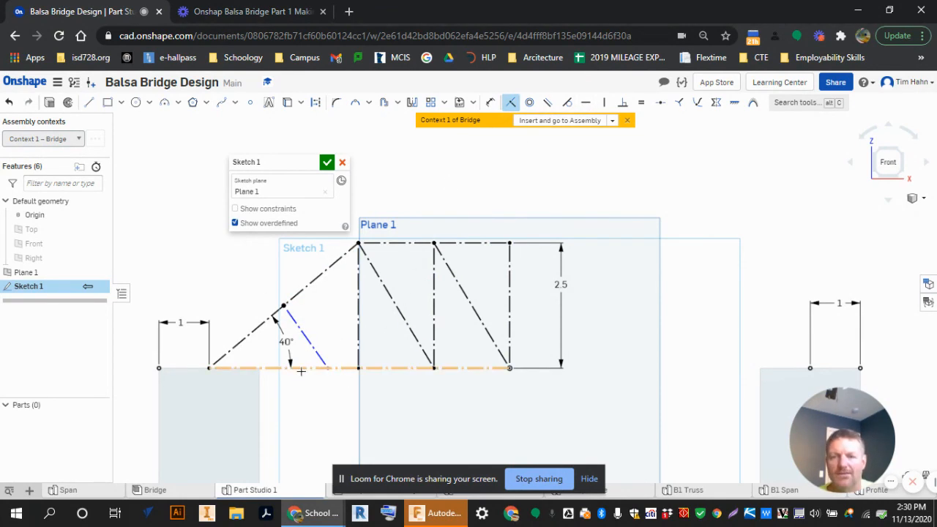
pyautogui.click(326, 368)
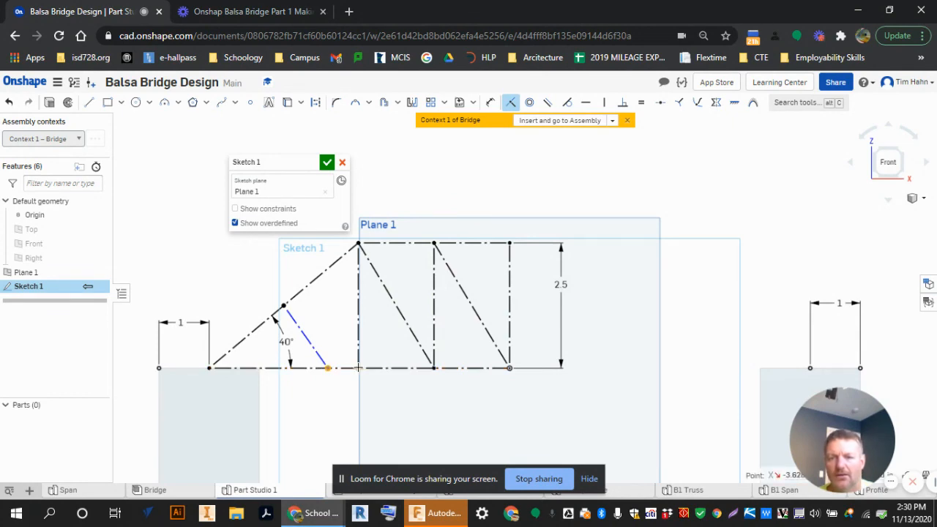
pyautogui.click(358, 368)
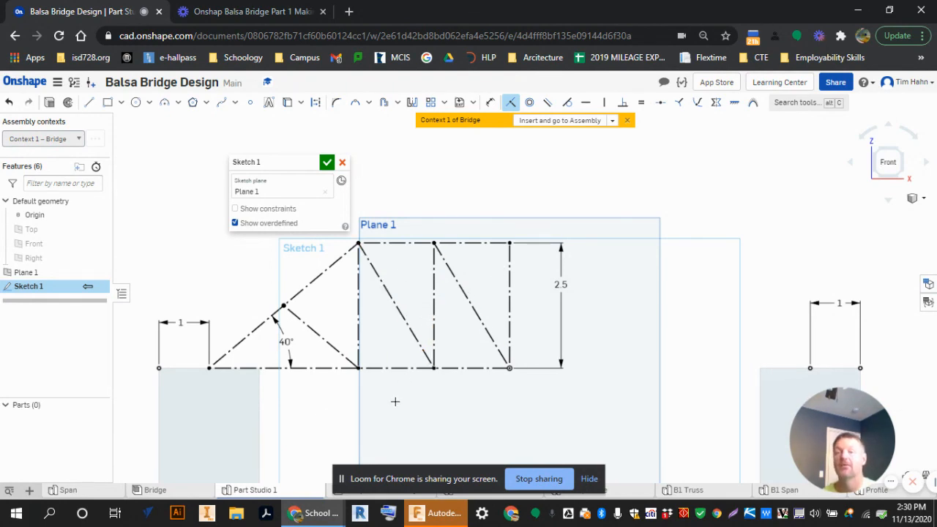
# - Accept and close the half-truss layout sketch
pyautogui.click(326, 162)
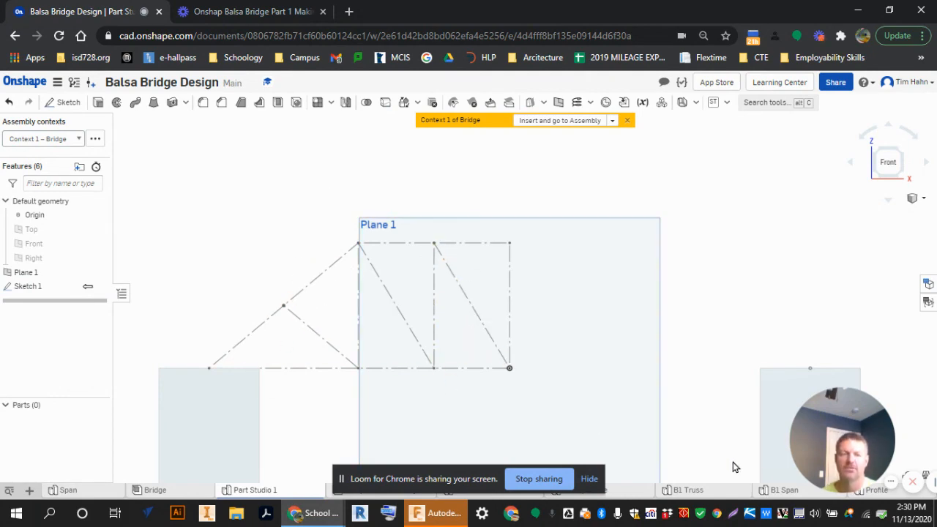
pyautogui.moveTo(835, 489)
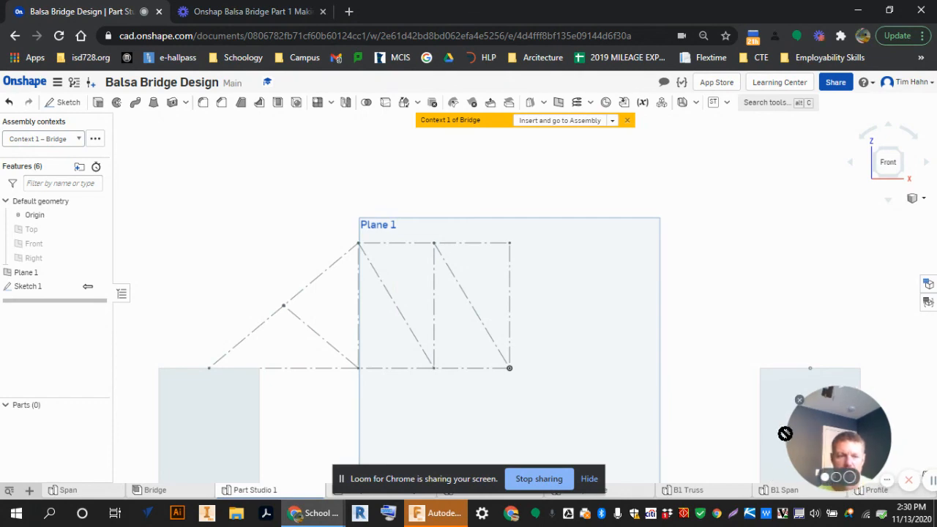